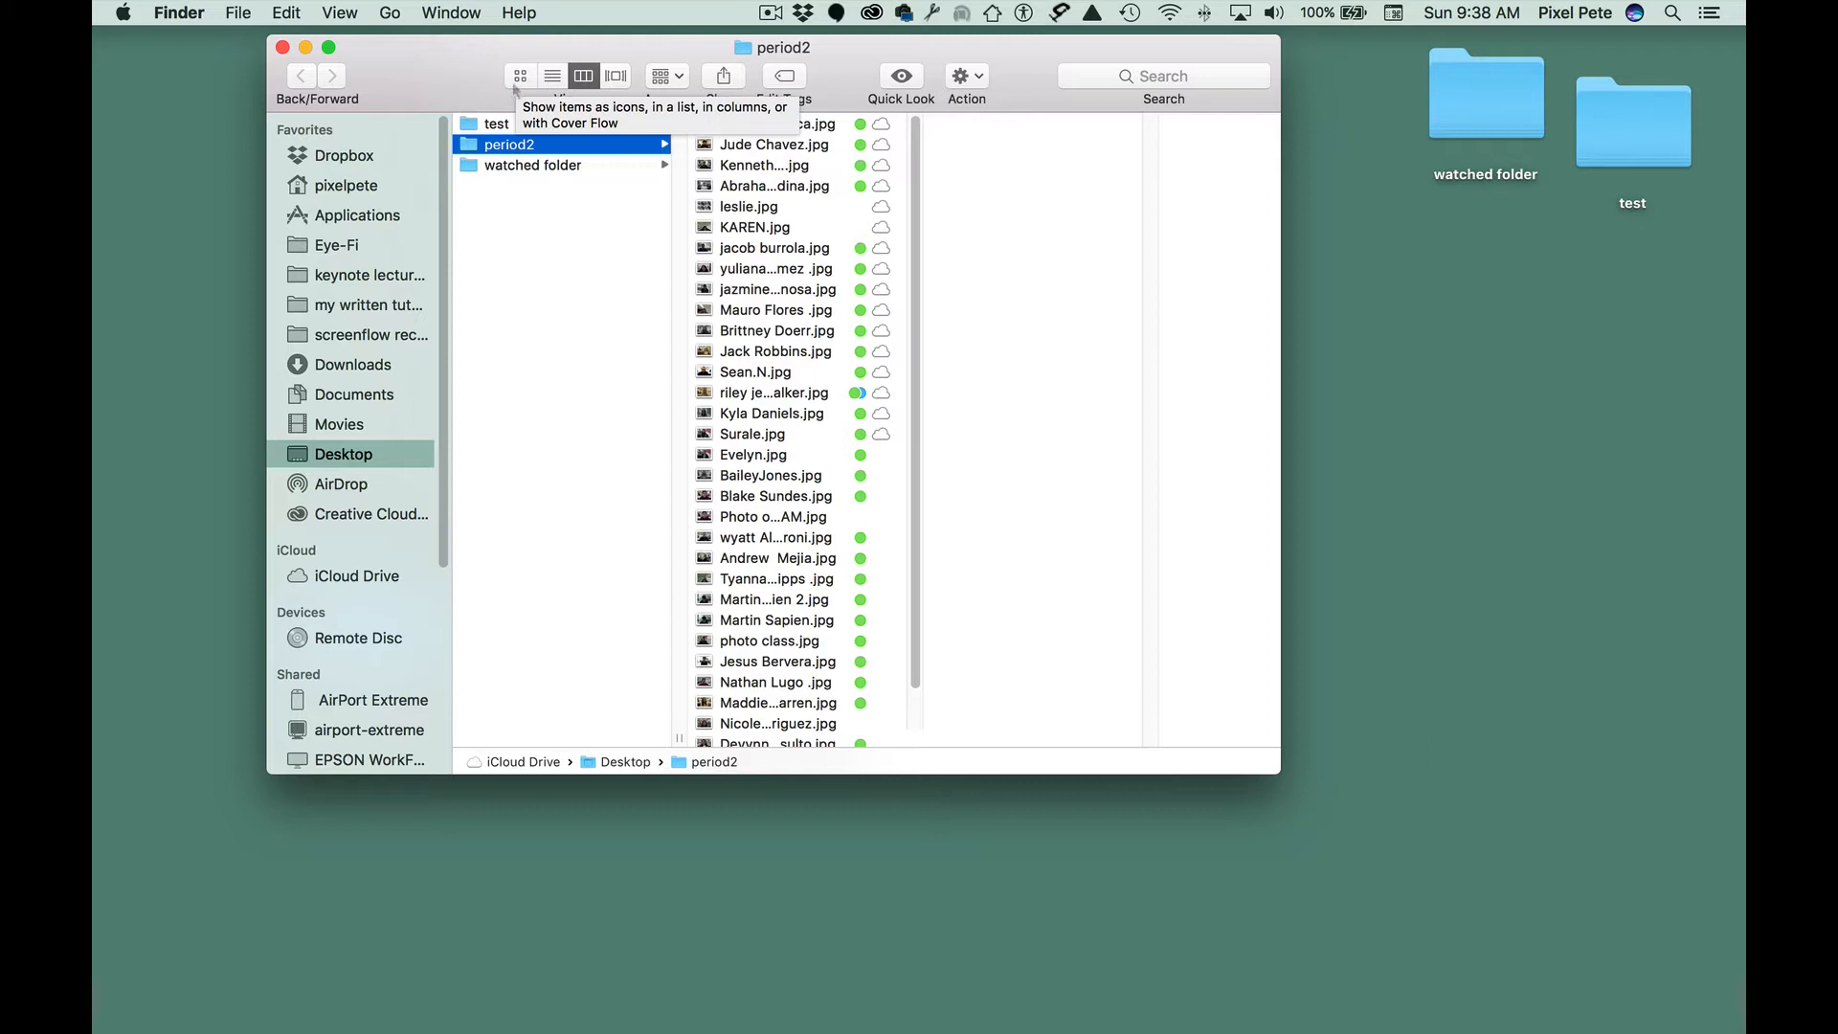
# Step: Close the folder window and load the desktop folder period2 into Lightroom's import window
pyautogui.click(282, 46)
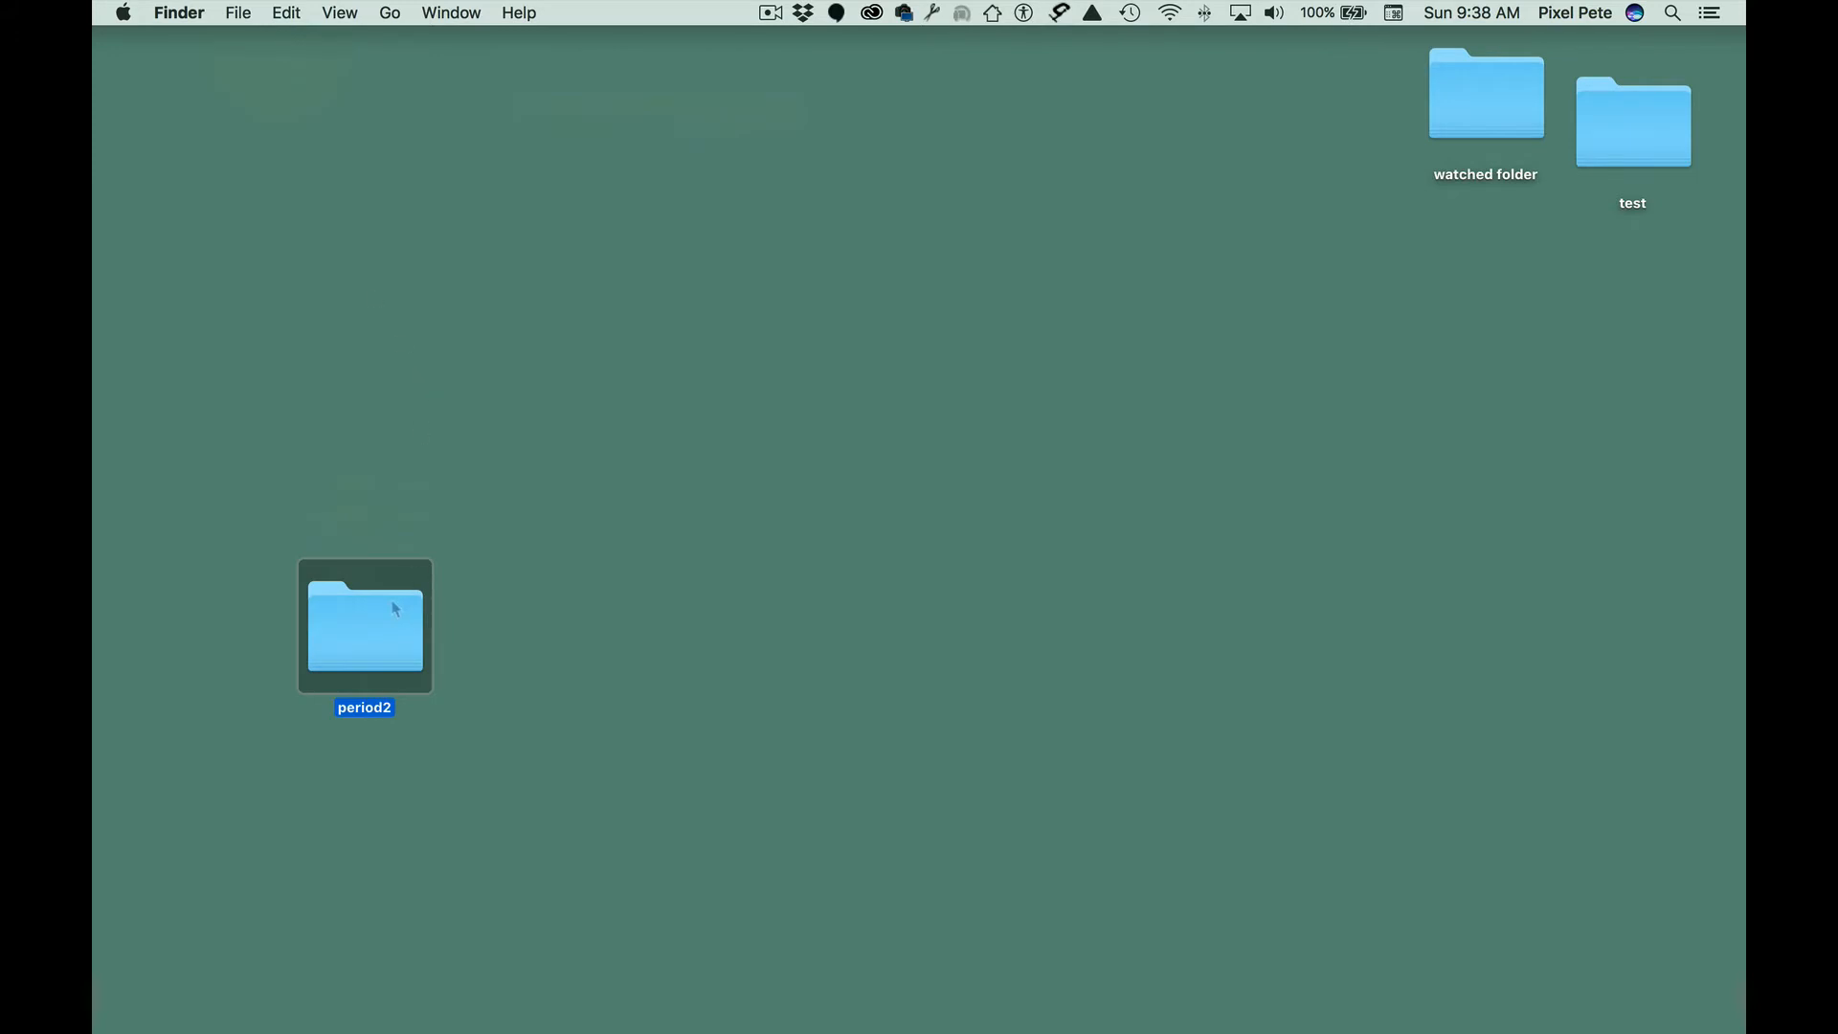
pyautogui.moveTo(397, 609); pyautogui.dragTo(154, 790)
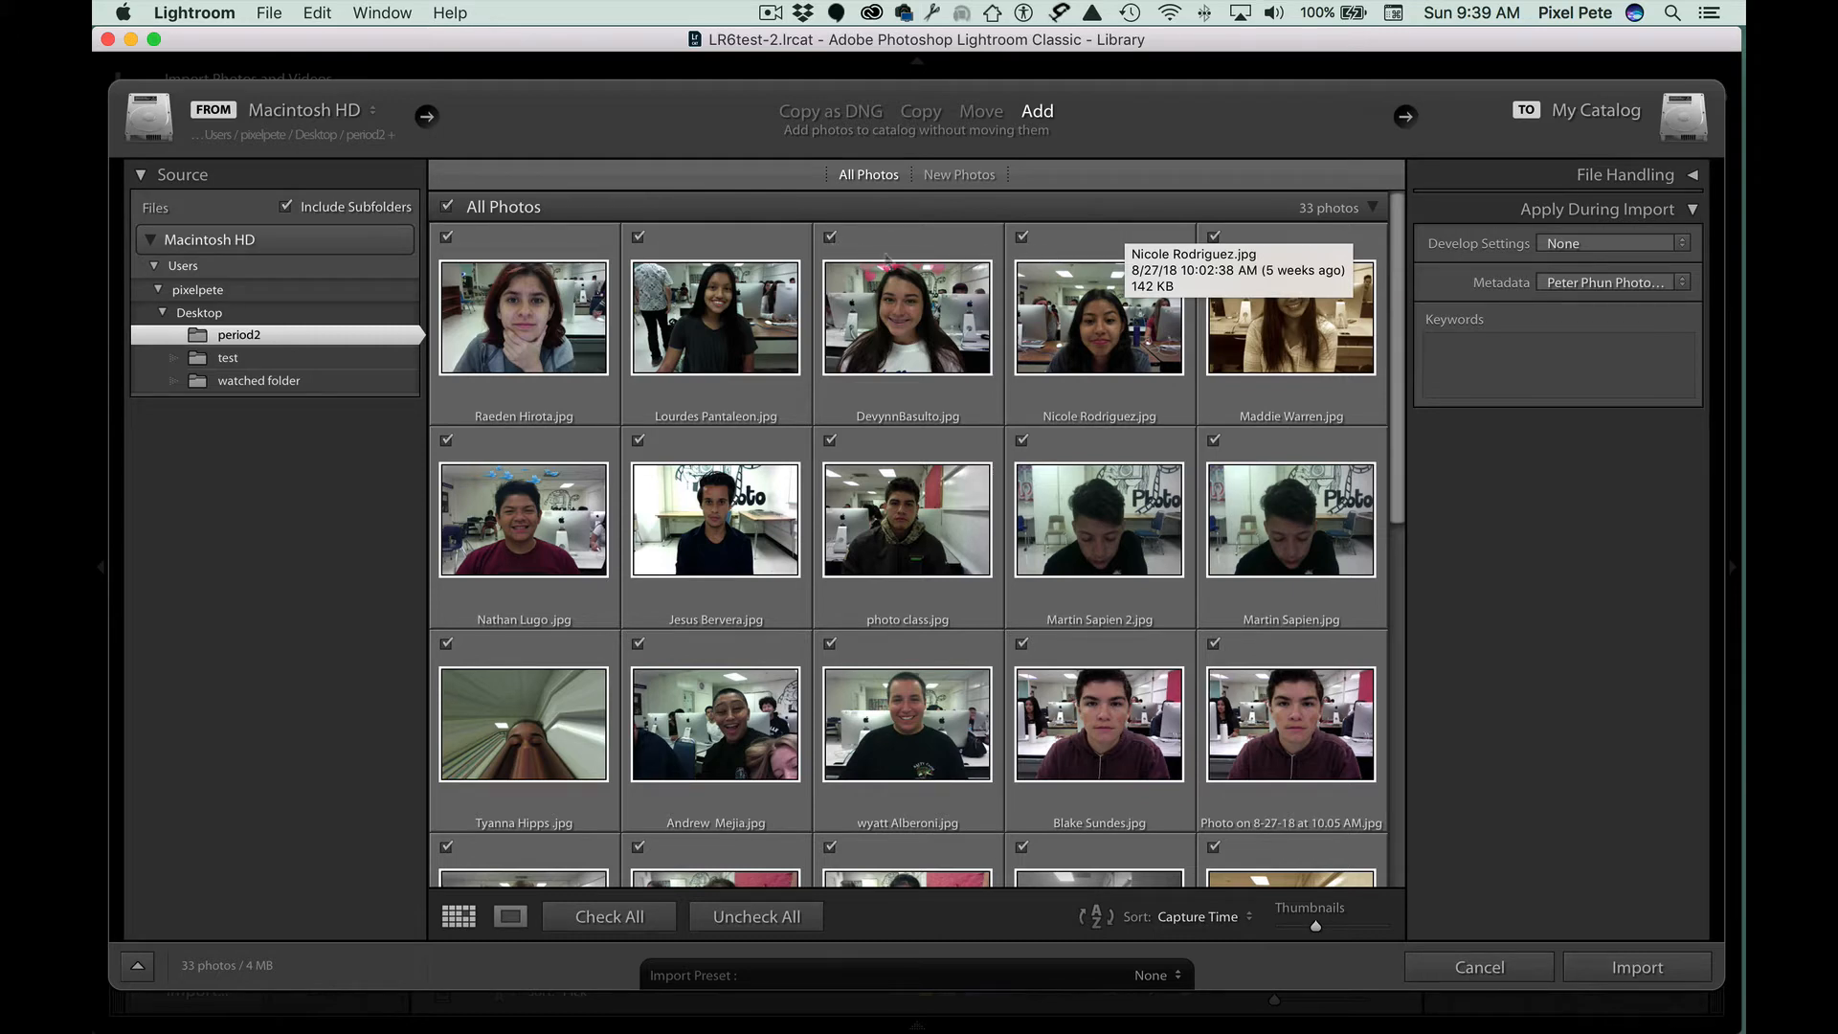
# Step: Exclude the three selfies with the tunnel-like distortion from the photos marked for import
pyautogui.scroll(-10, 695, 544)
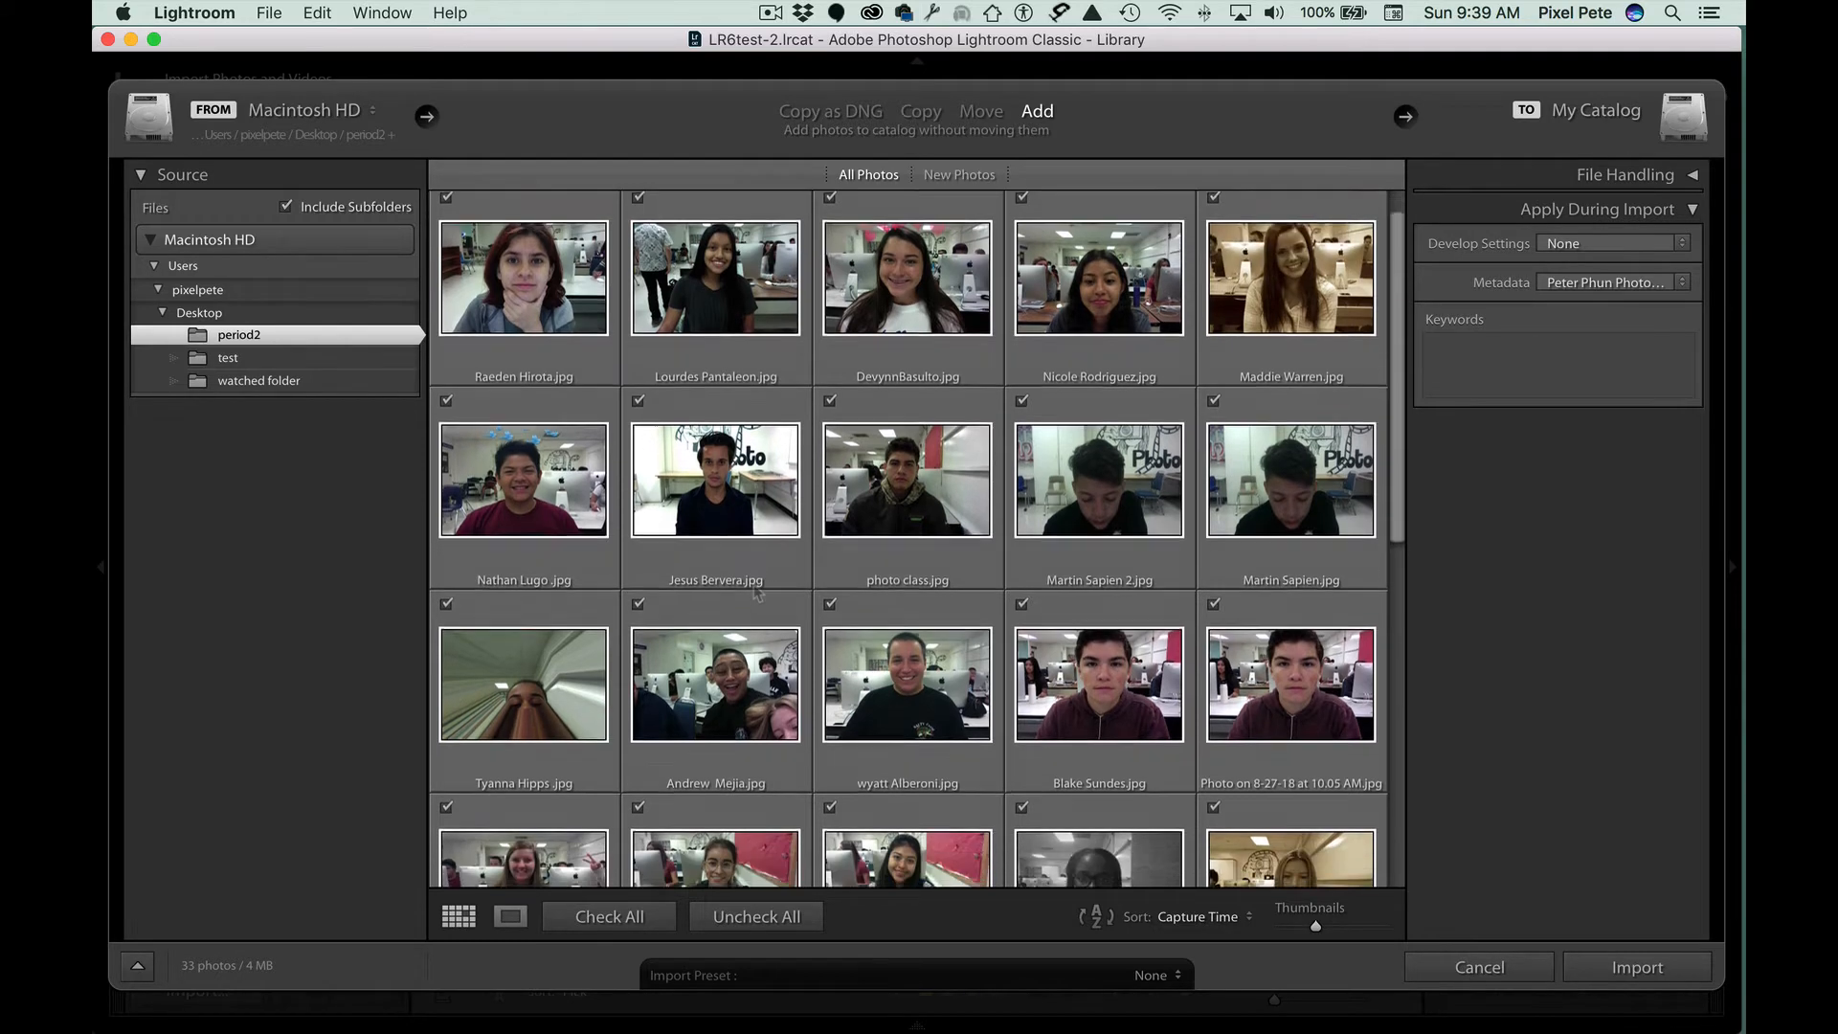
pyautogui.scroll(8, 694, 544)
pyautogui.scroll(2, 831, 697)
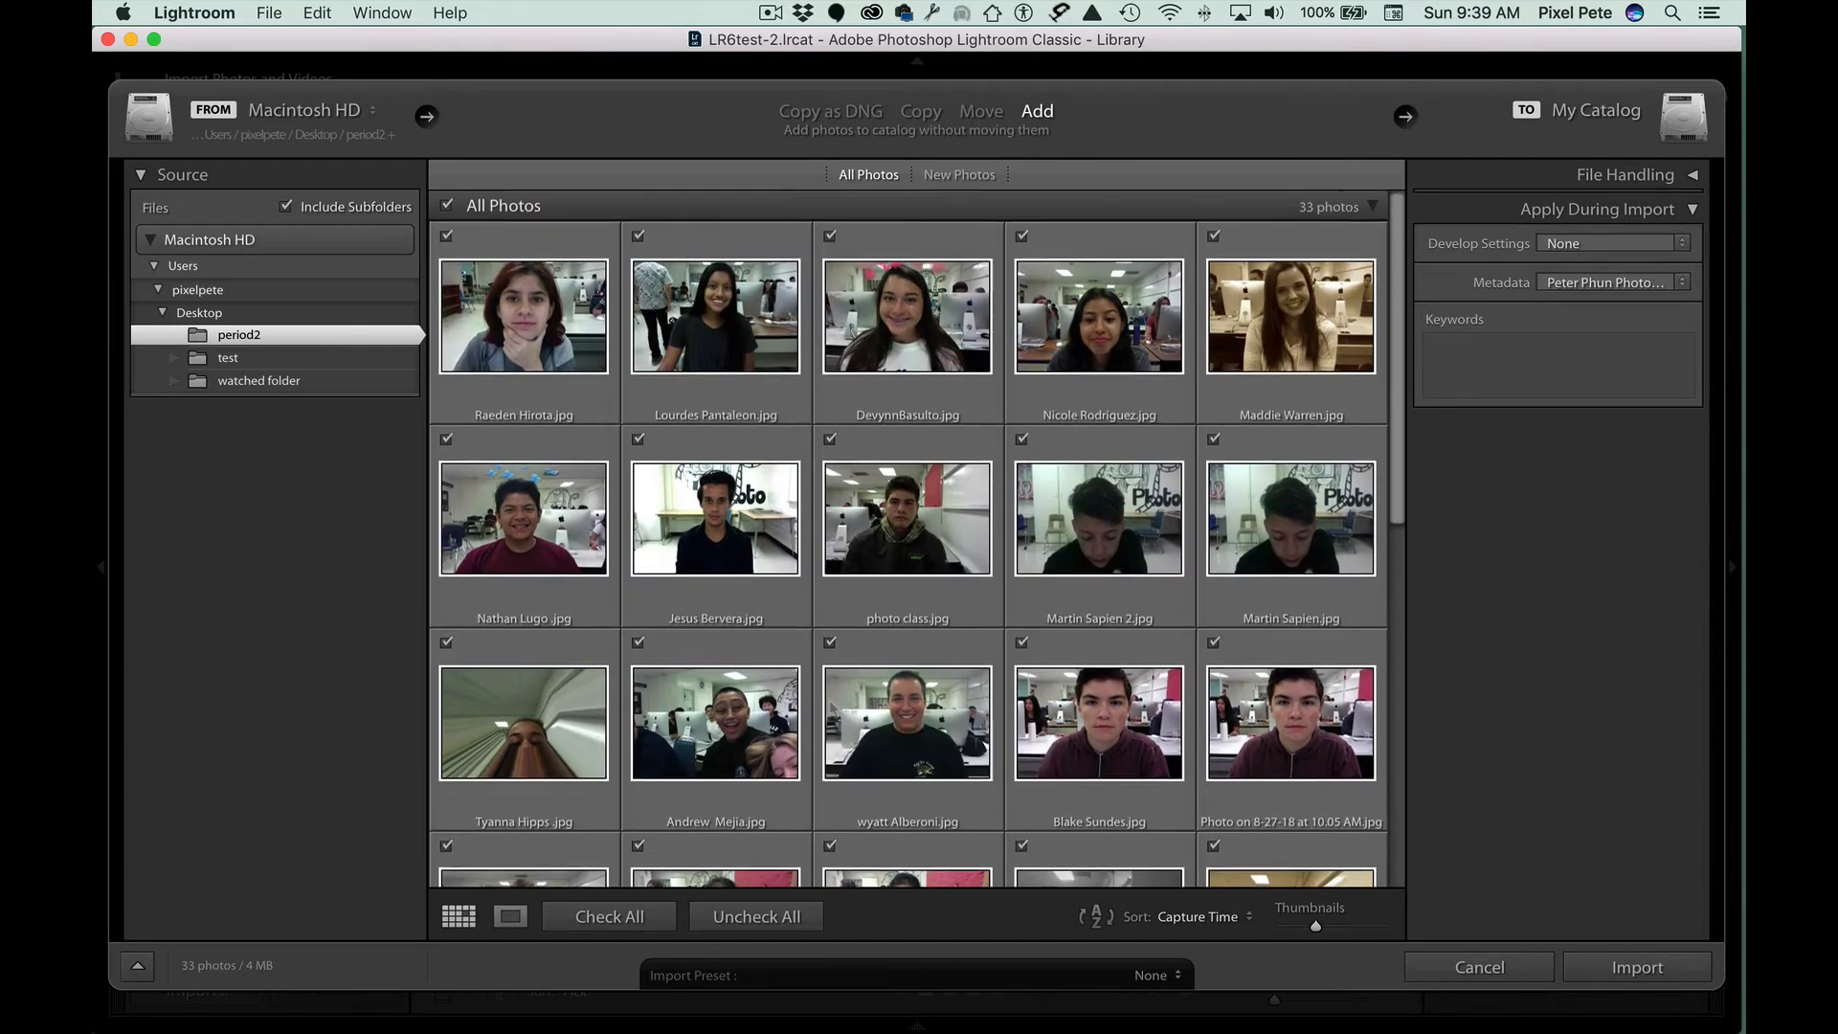
pyautogui.scroll(-4, 833, 701)
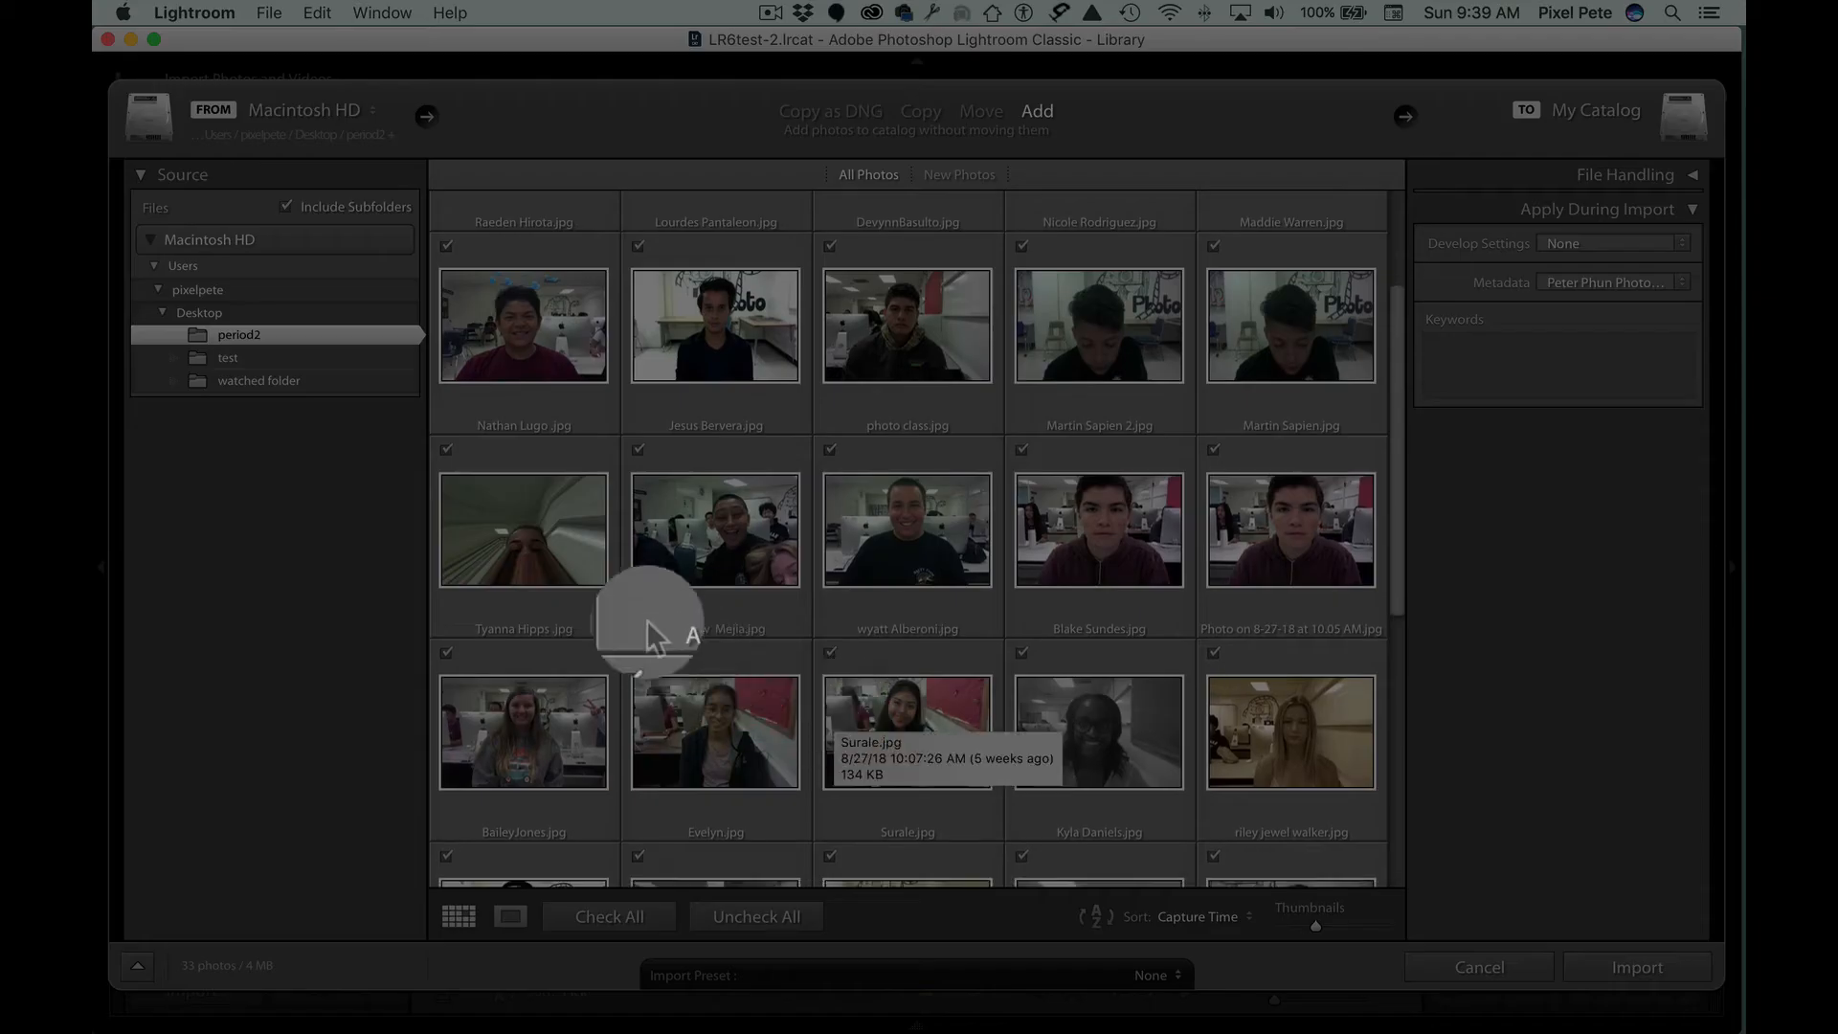
pyautogui.click(445, 449)
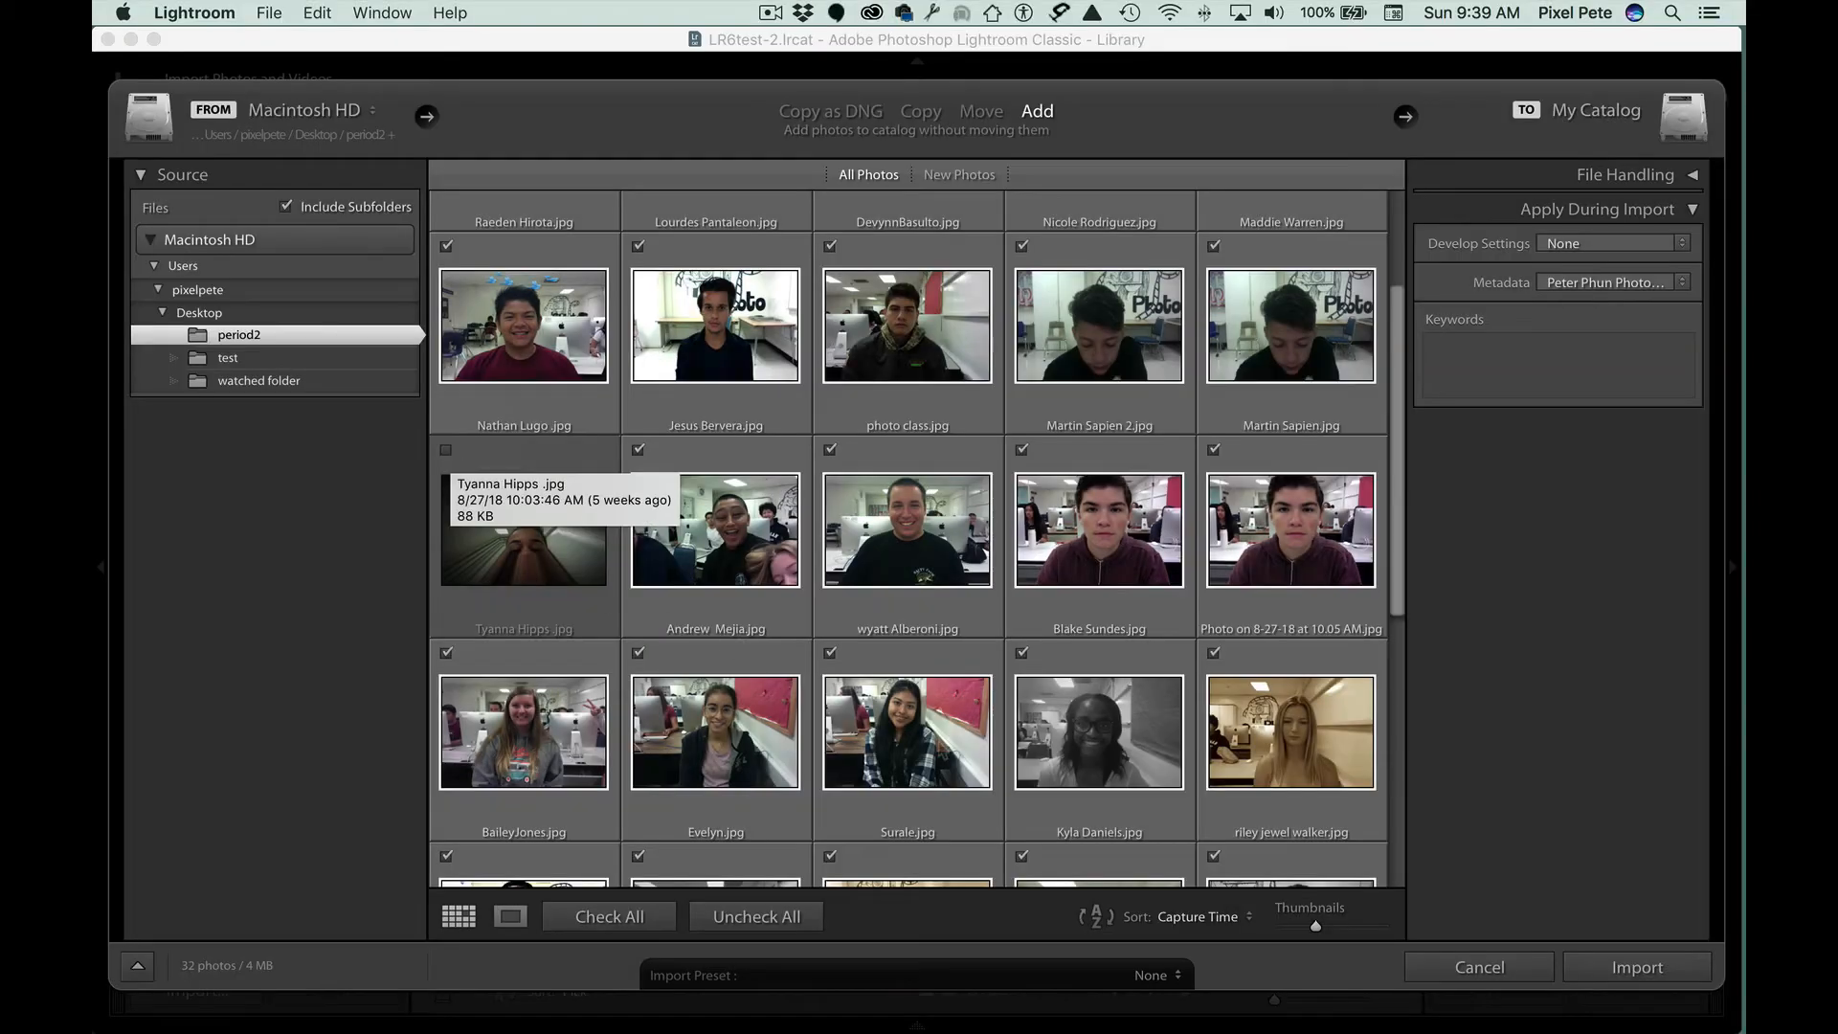
pyautogui.scroll(-3, 1083, 766)
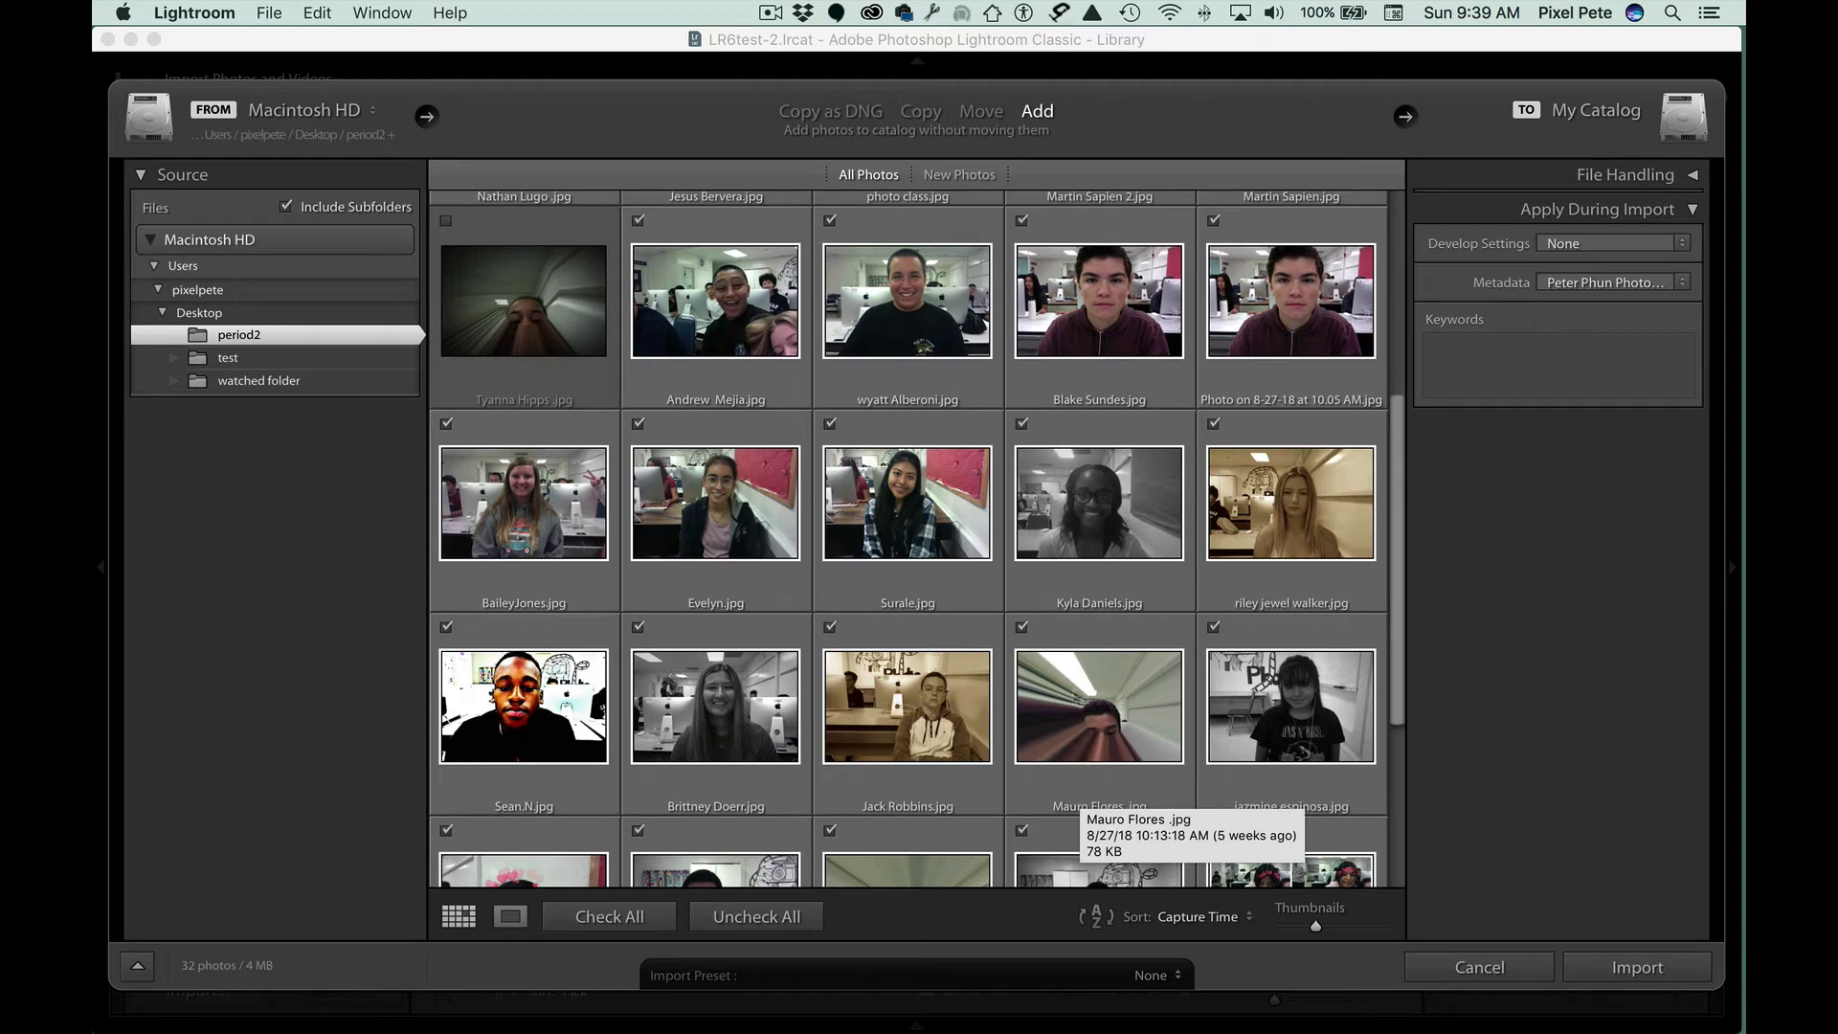
pyautogui.scroll(-1, 1079, 742)
pyautogui.click(1022, 548)
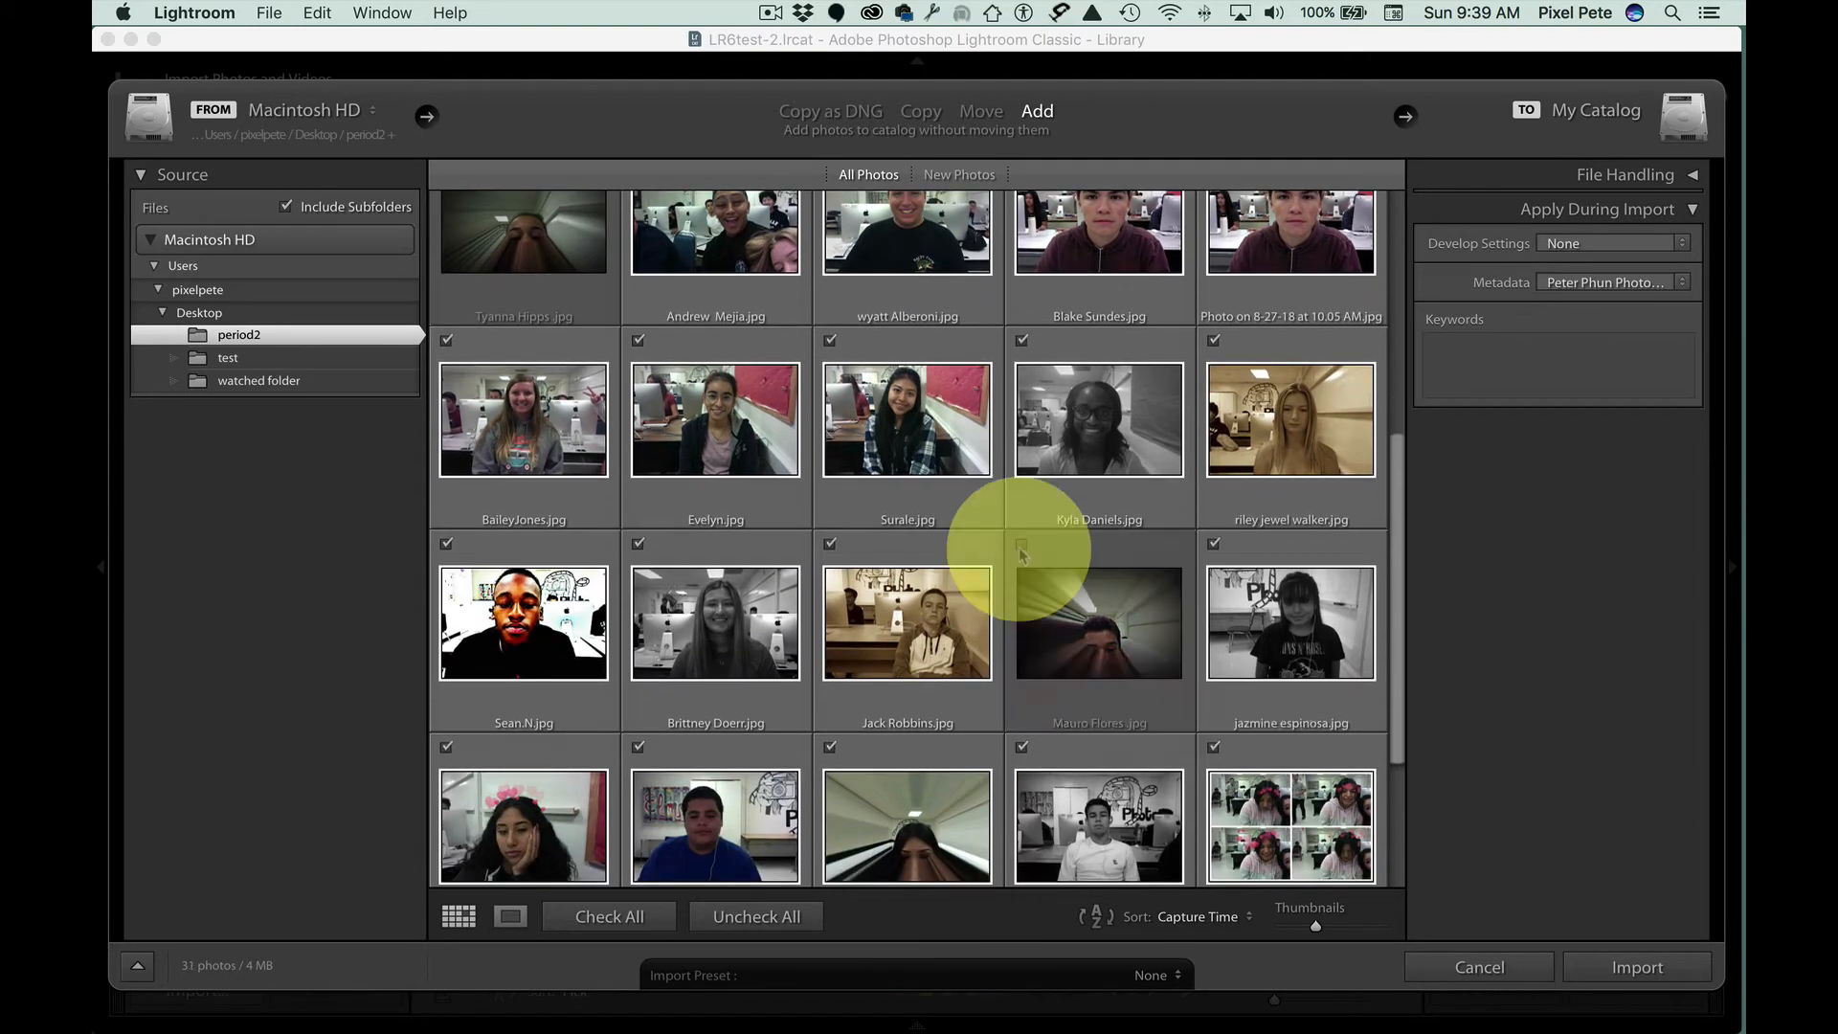
pyautogui.scroll(-1, 1022, 553)
pyautogui.scroll(-1, 1084, 691)
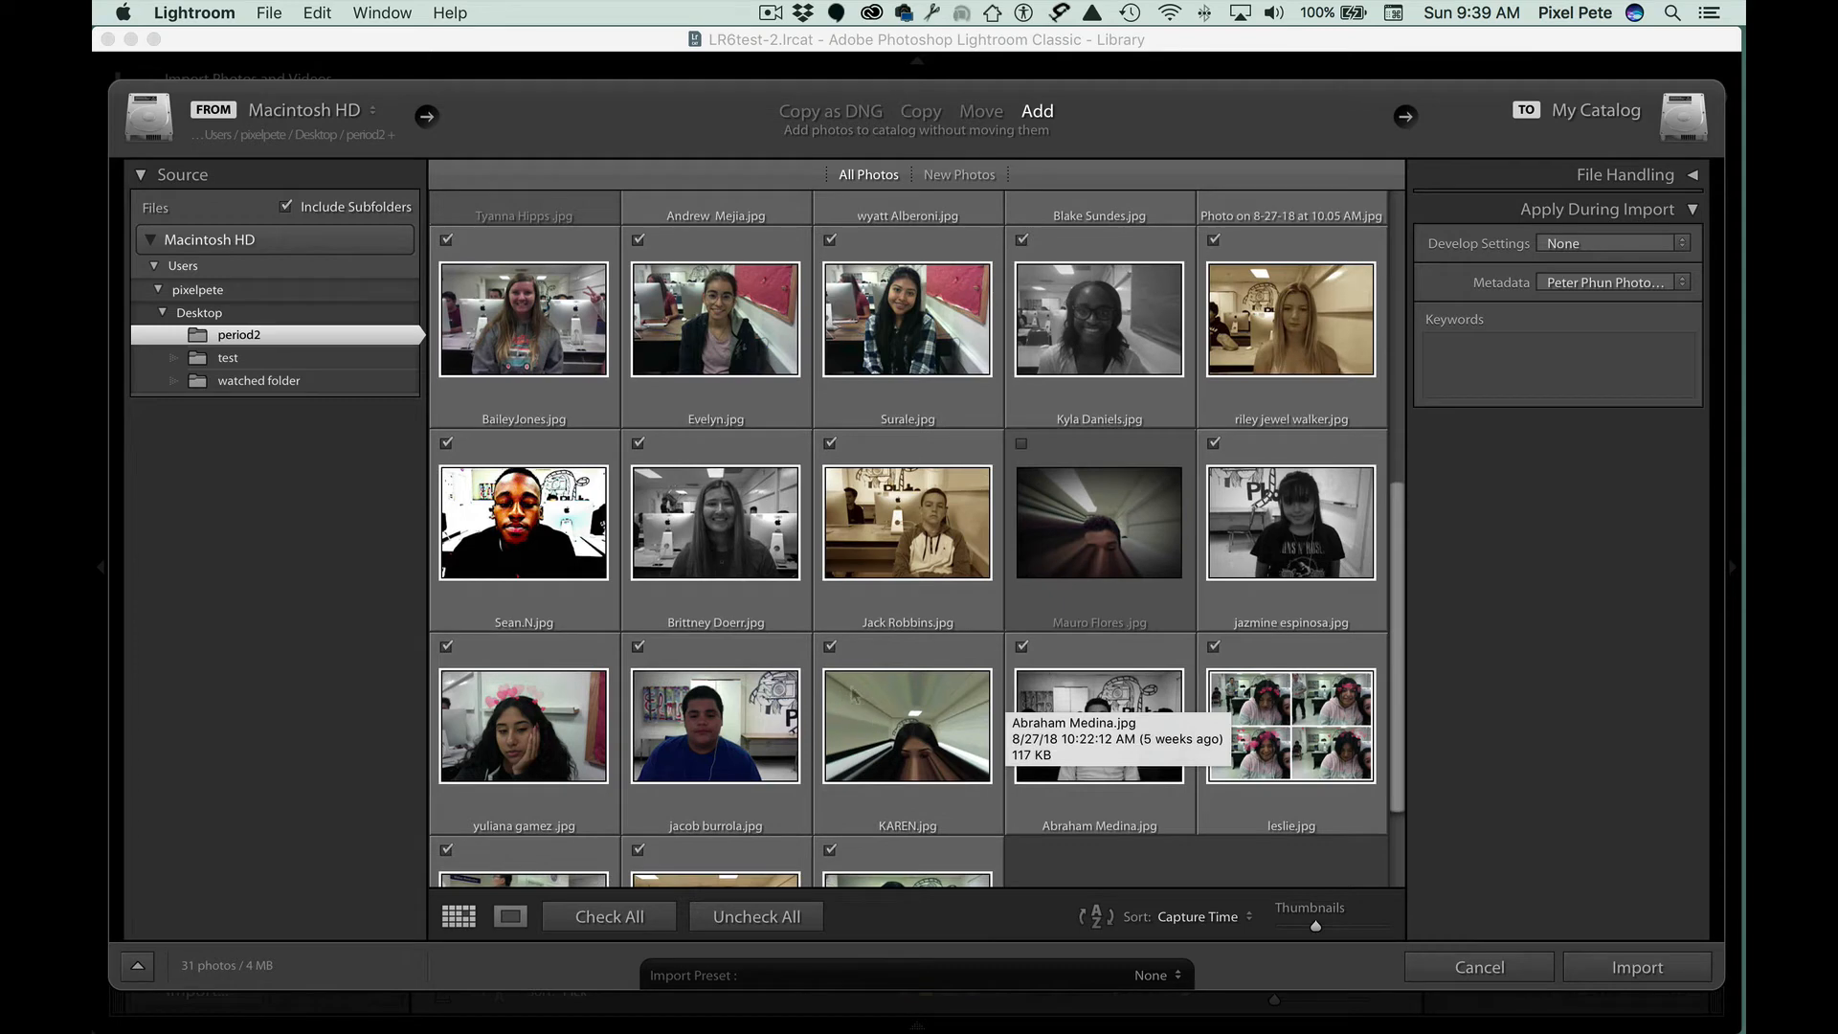
pyautogui.scroll(-1, 890, 704)
pyautogui.scroll(-1, 924, 703)
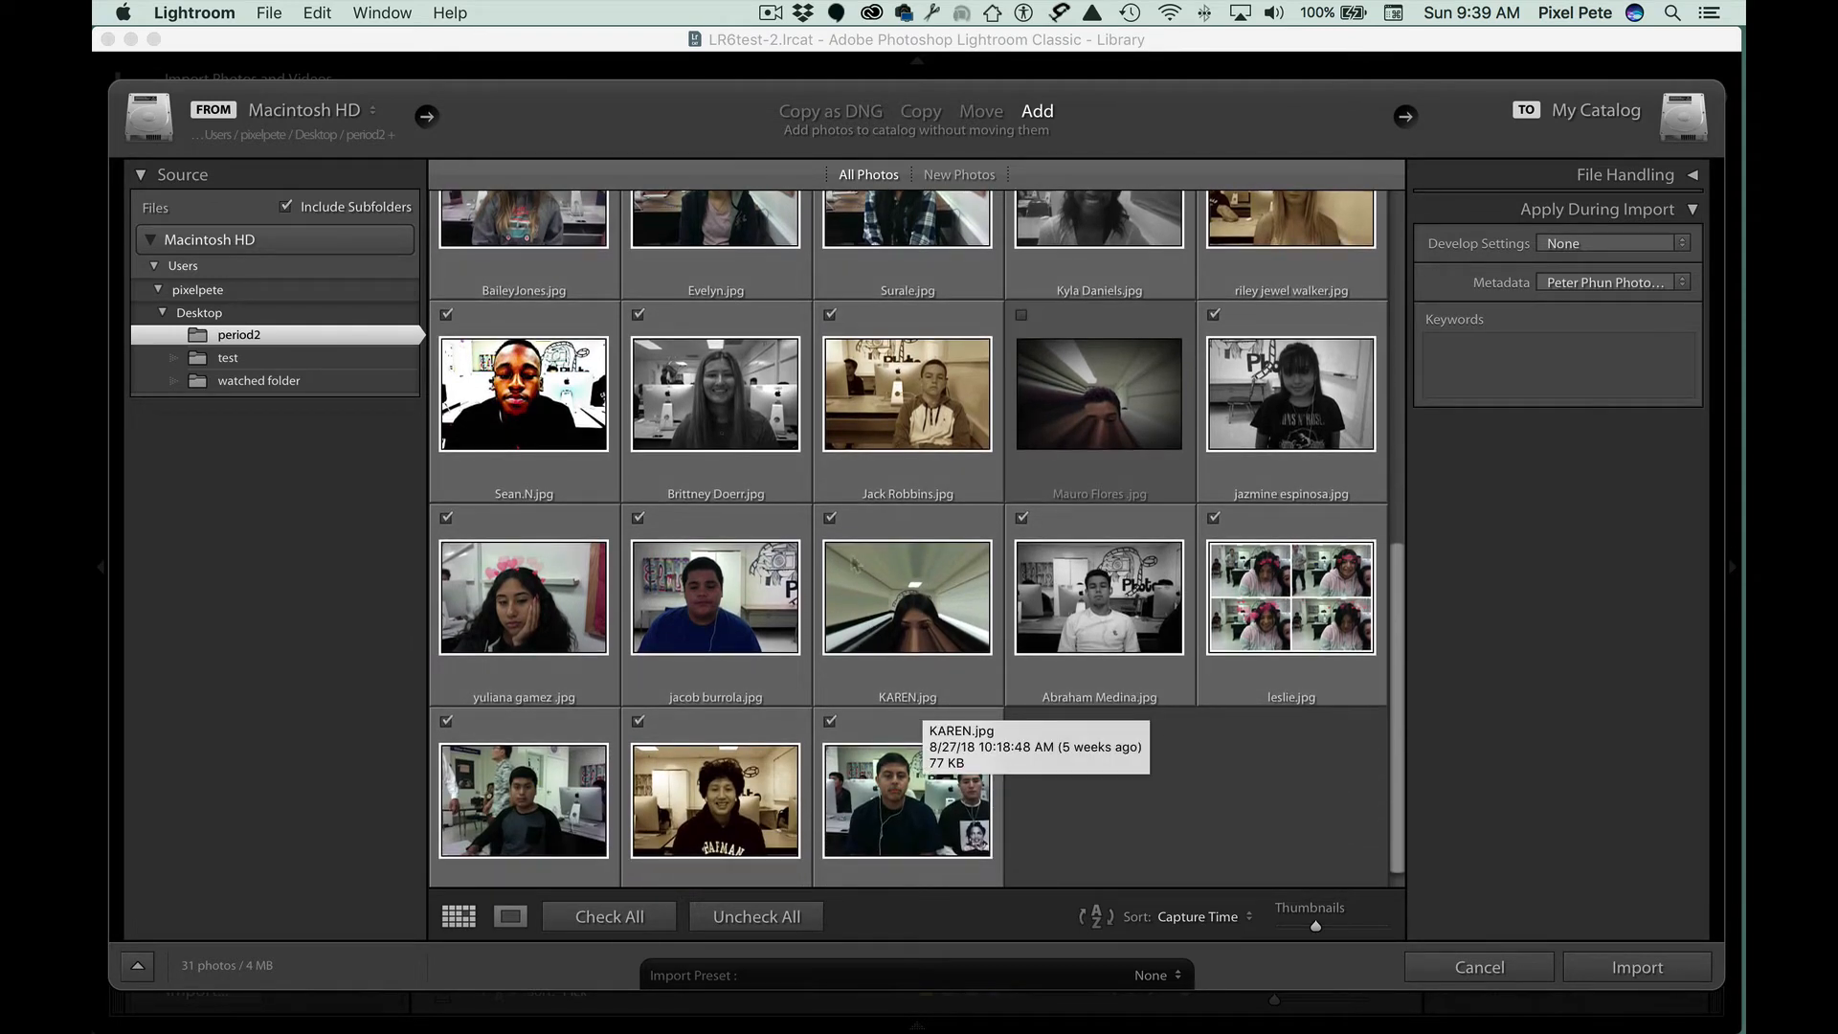
pyautogui.click(829, 518)
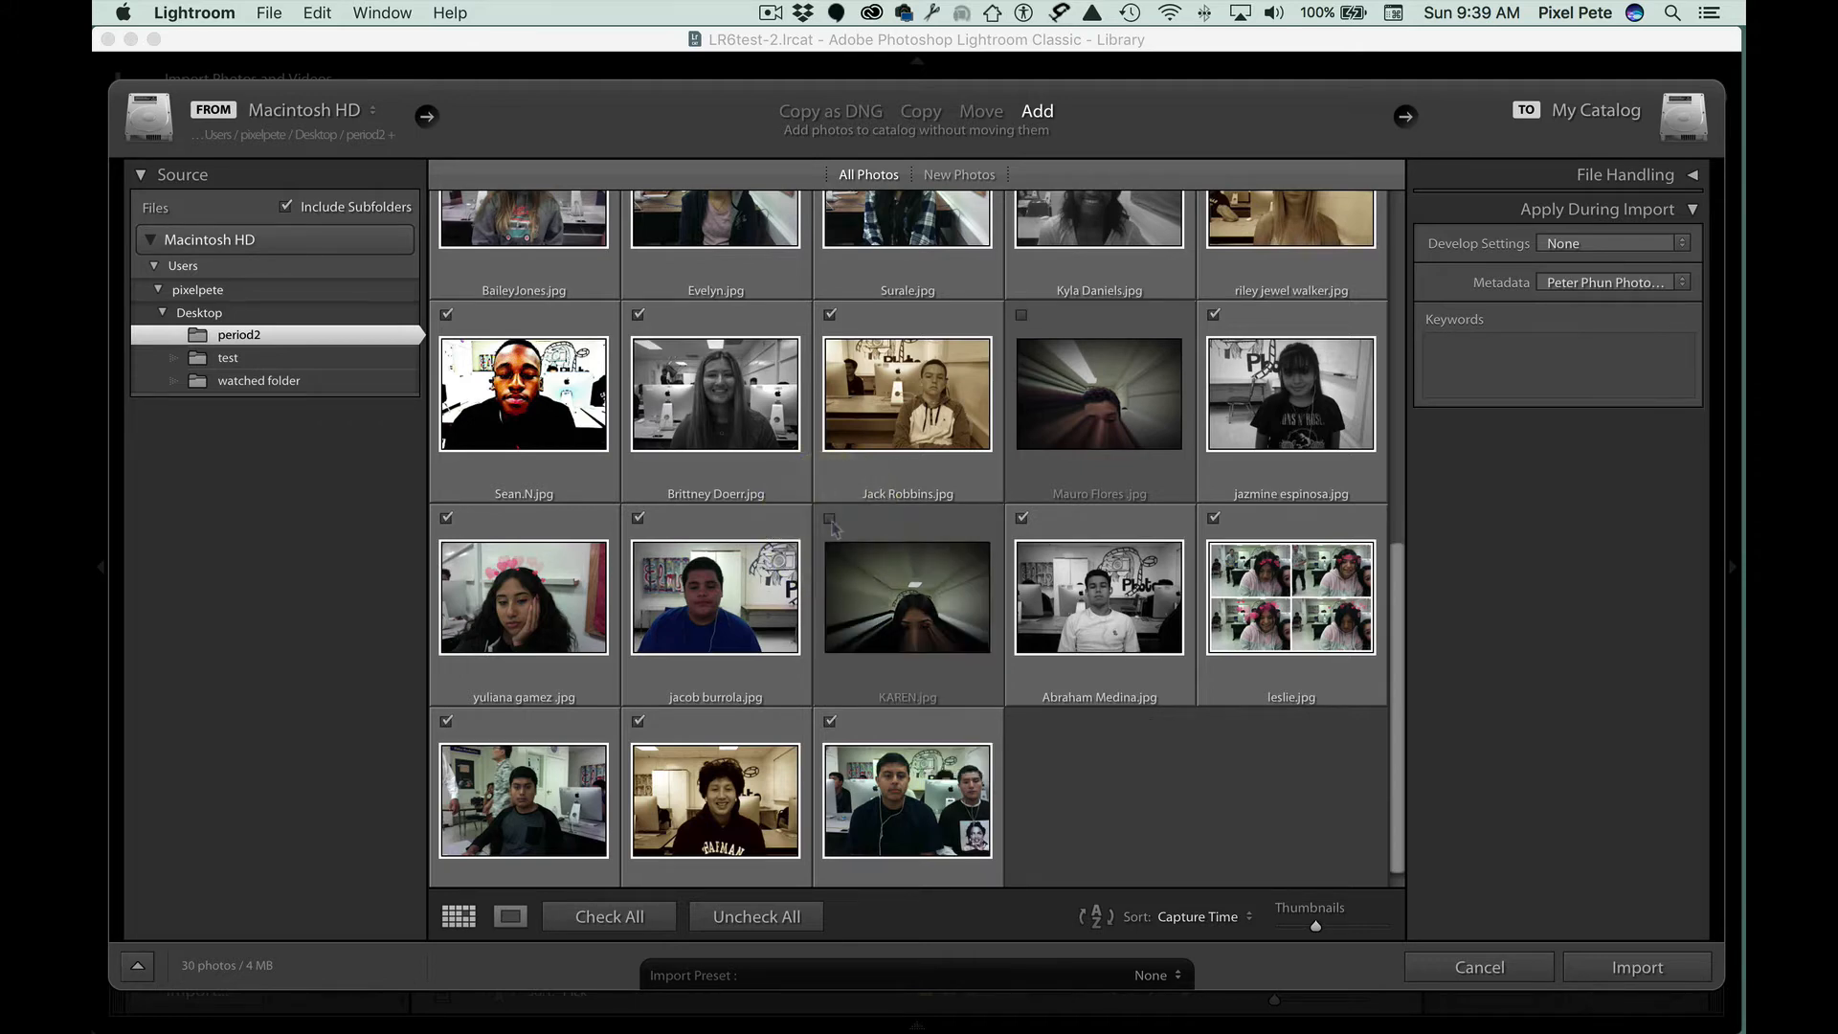
pyautogui.scroll(6, 1096, 529)
pyautogui.scroll(10, 1125, 601)
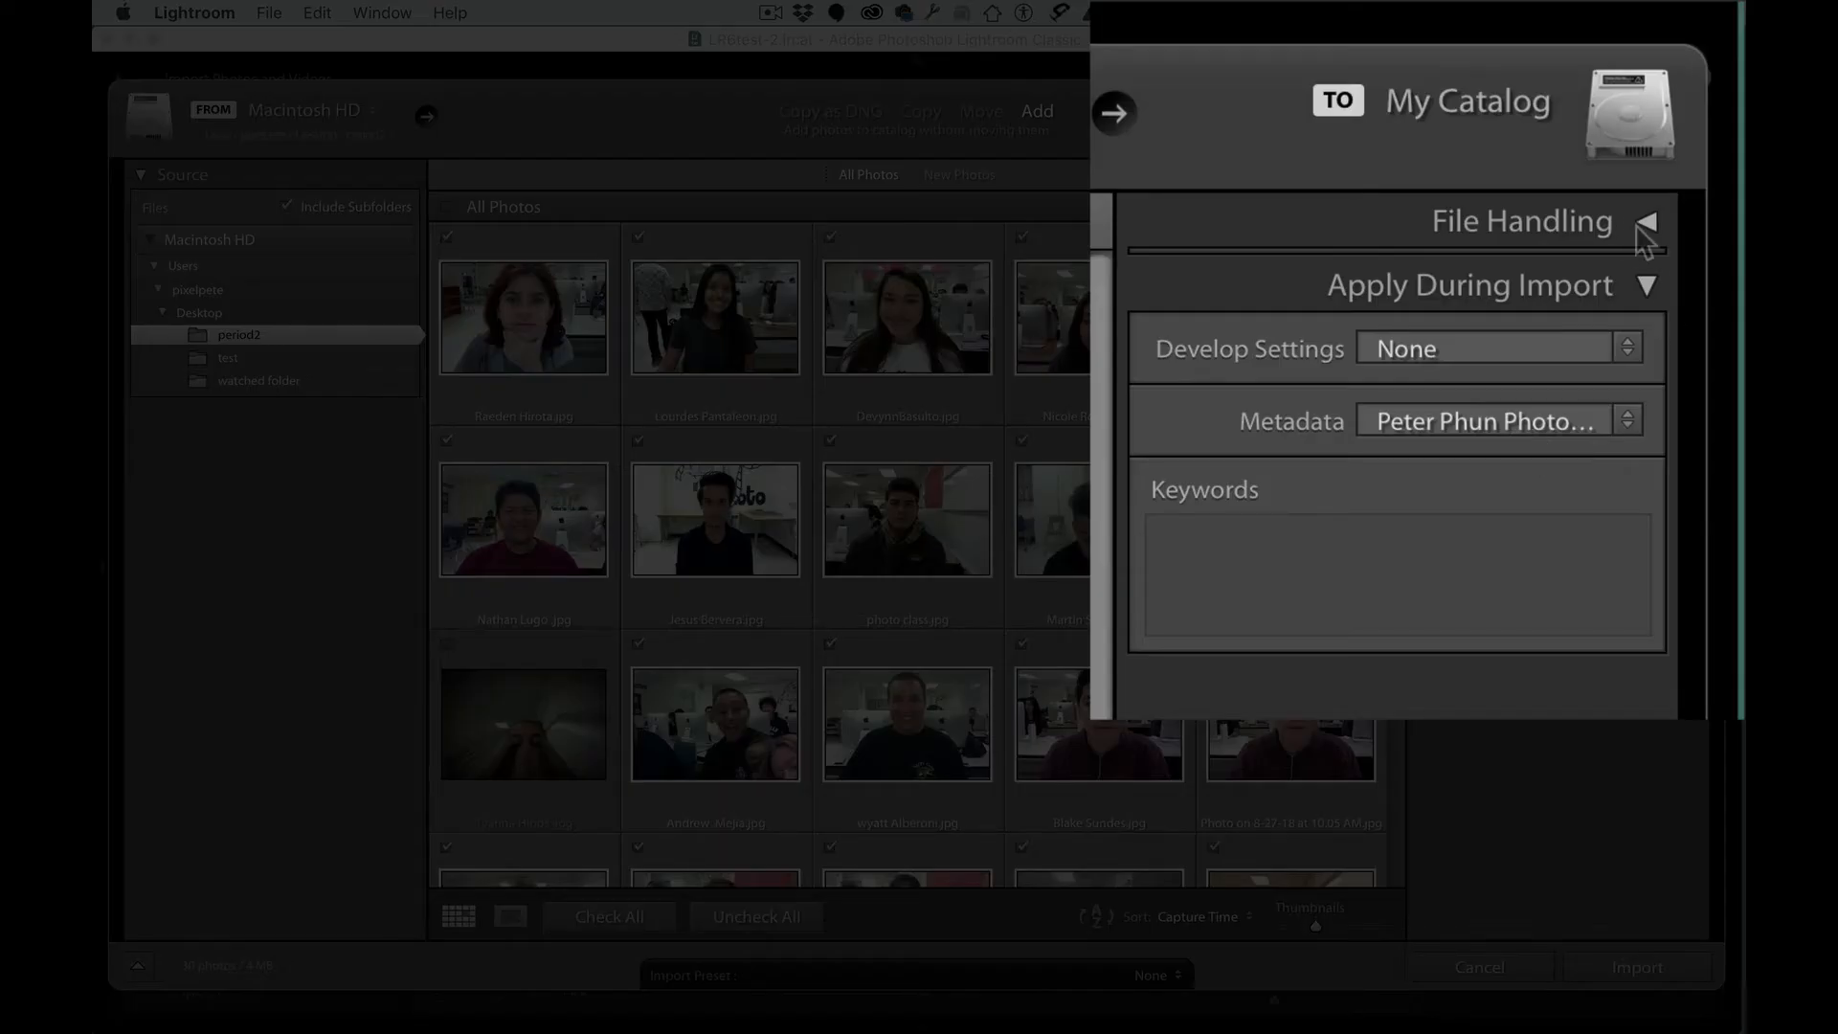
# Step: Set the keywords "selfies,photo booth," to apply during import and import the checked photos into the catalog
pyautogui.click(1638, 227)
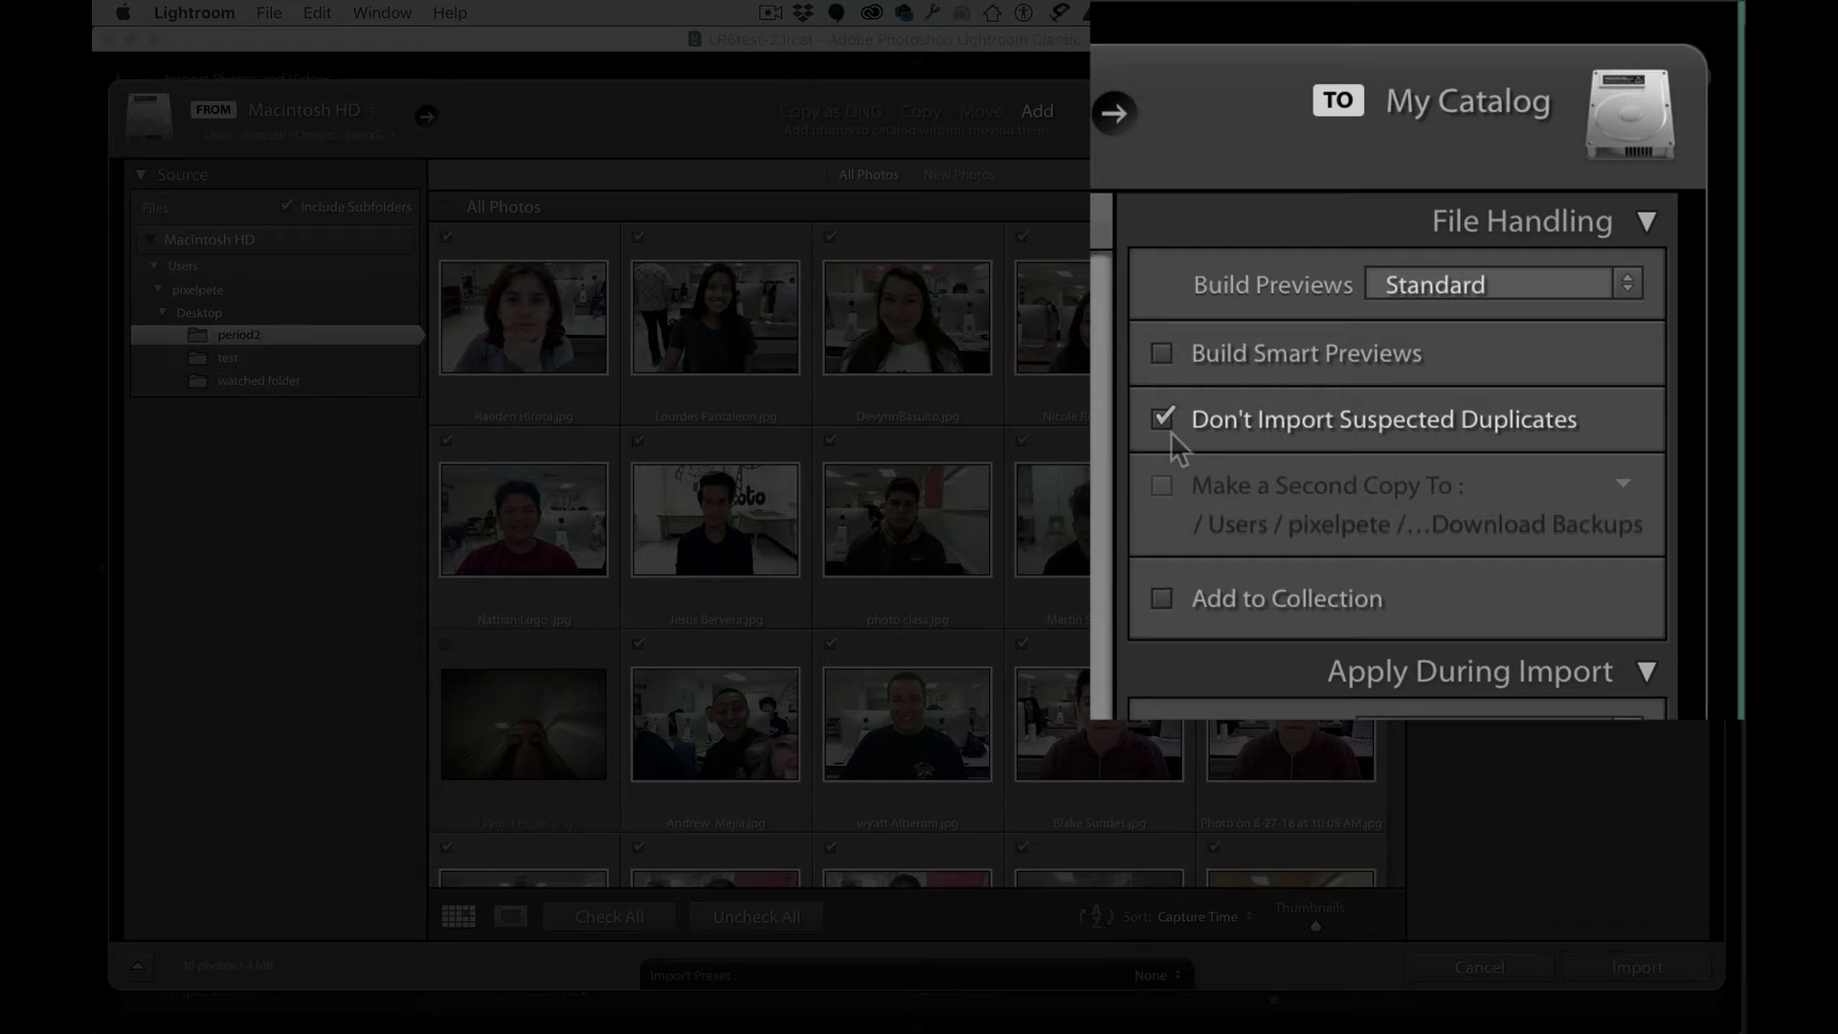
pyautogui.click(1644, 235)
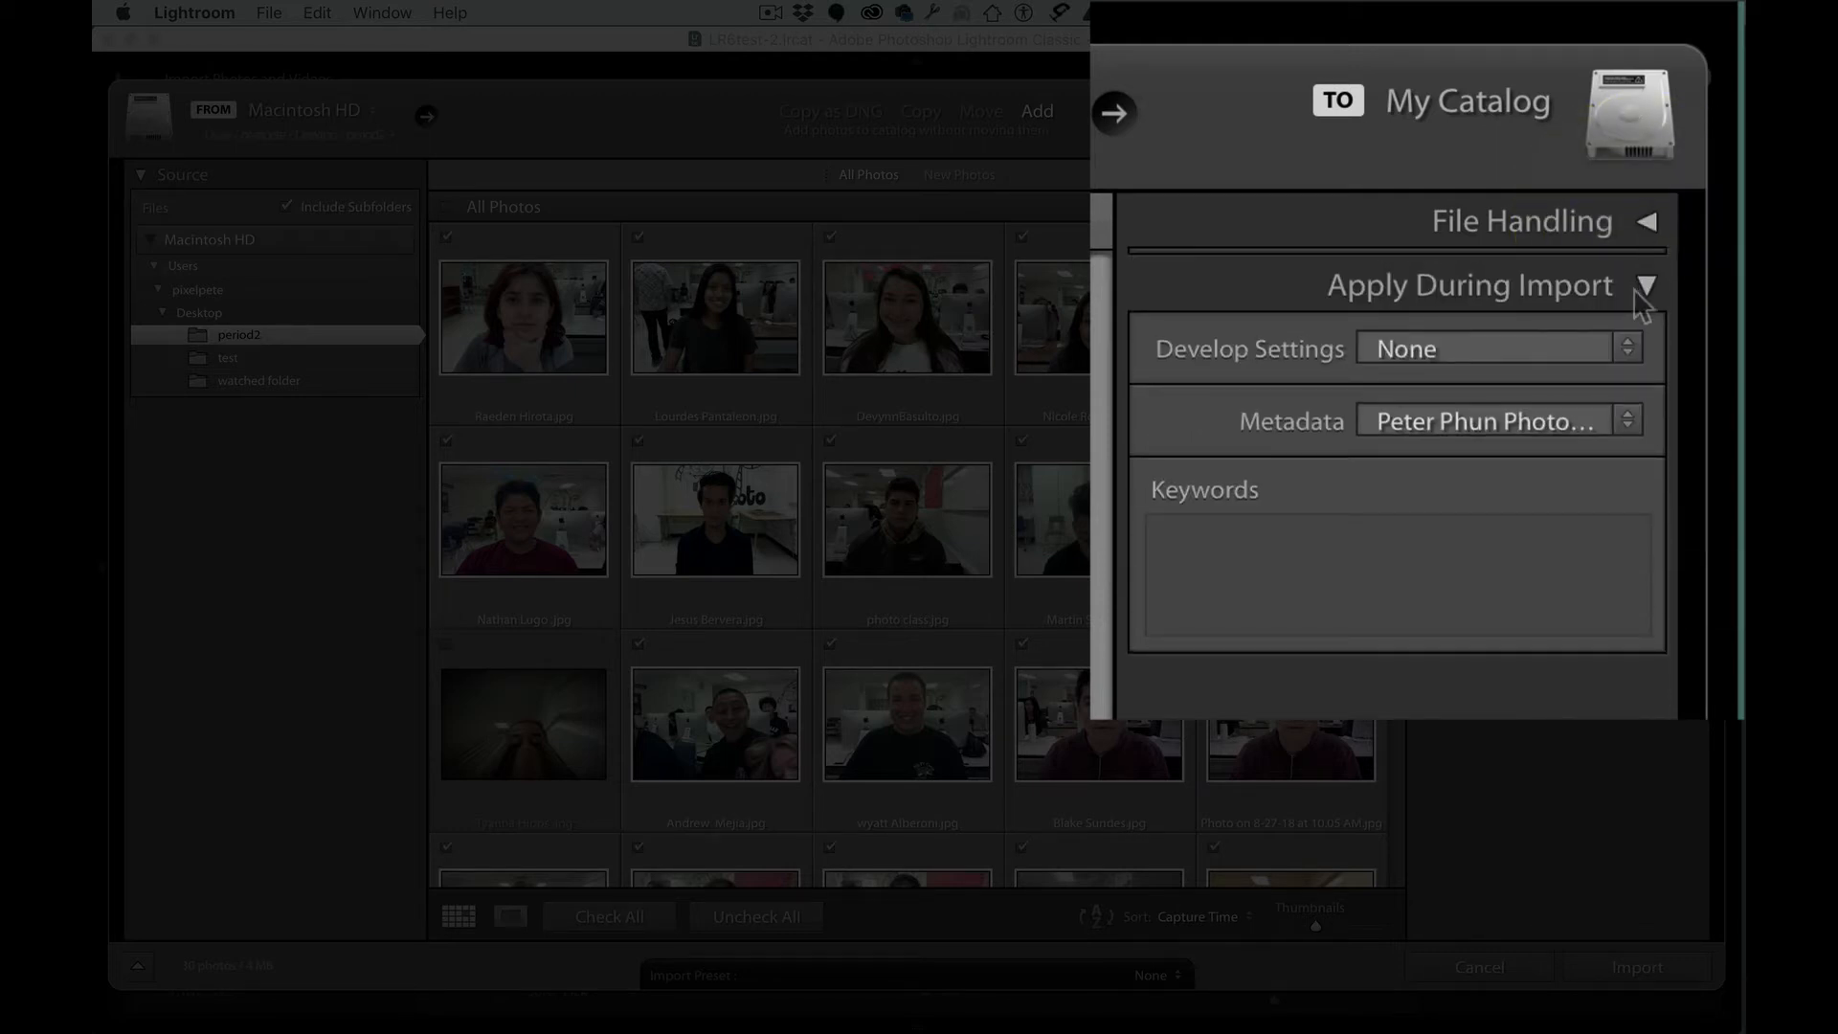
pyautogui.click(1398, 533)
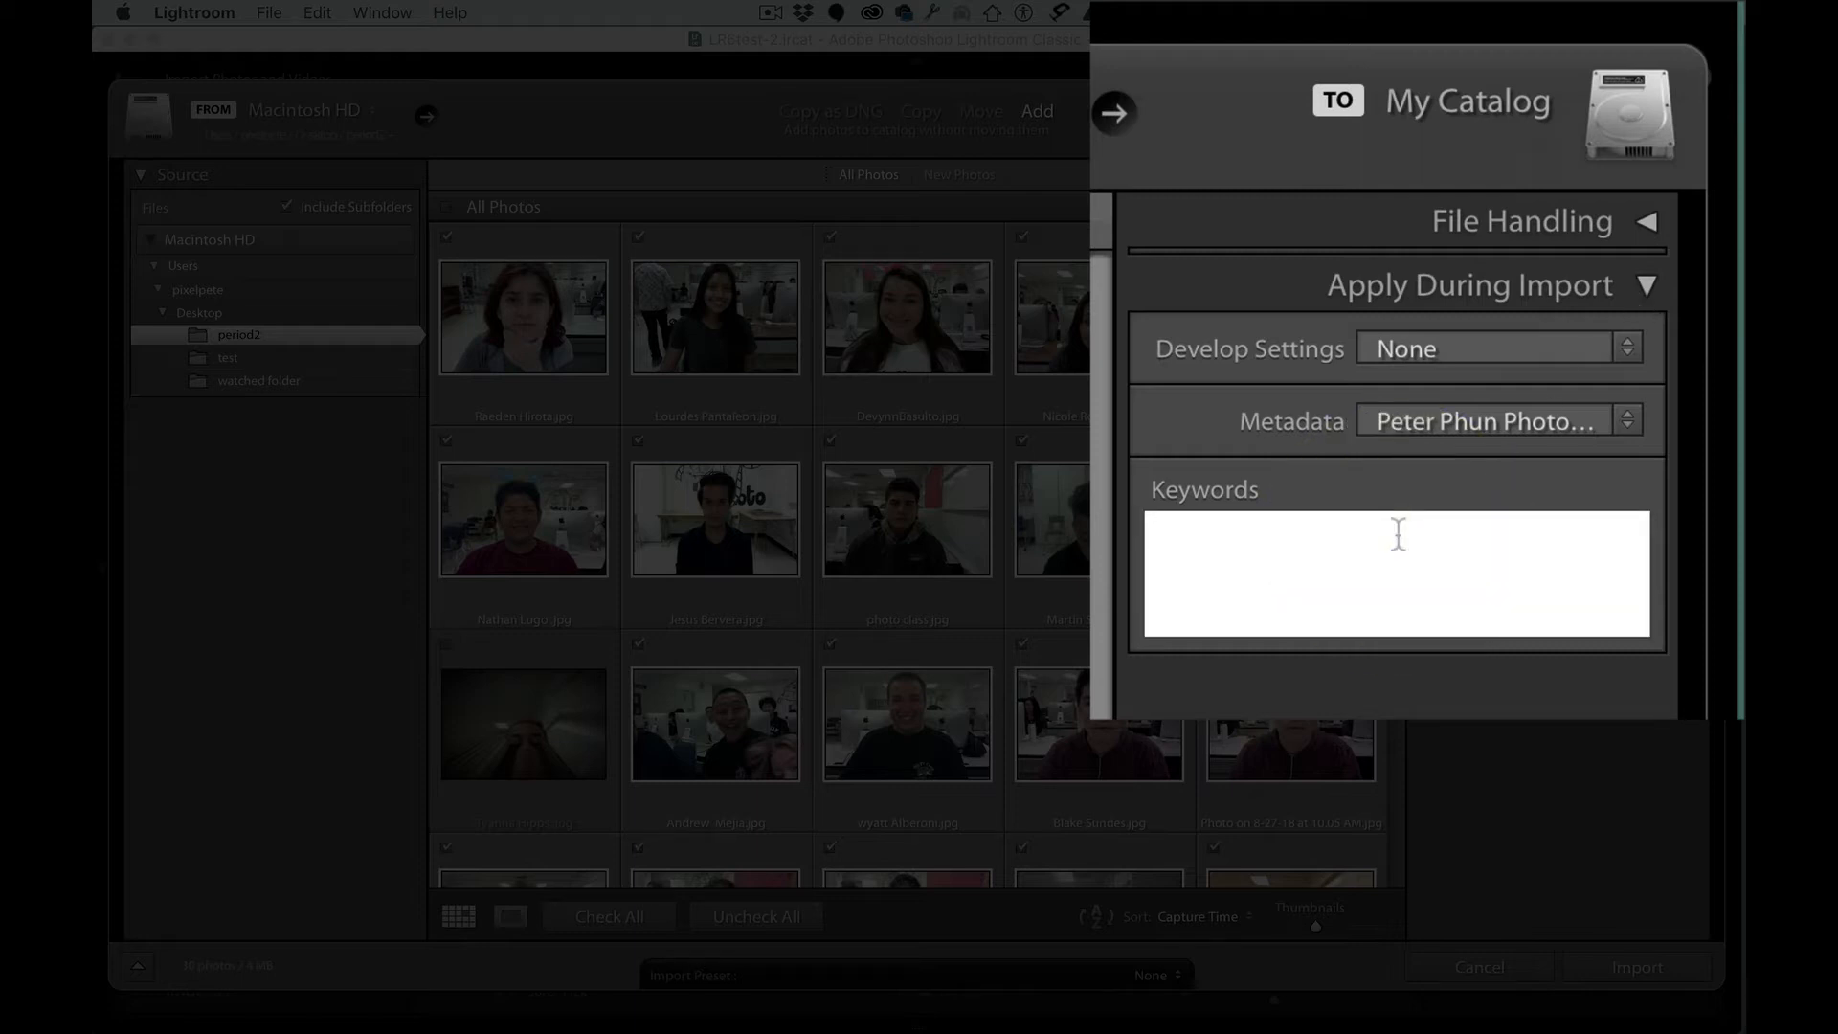
pyautogui.write('selfies,')
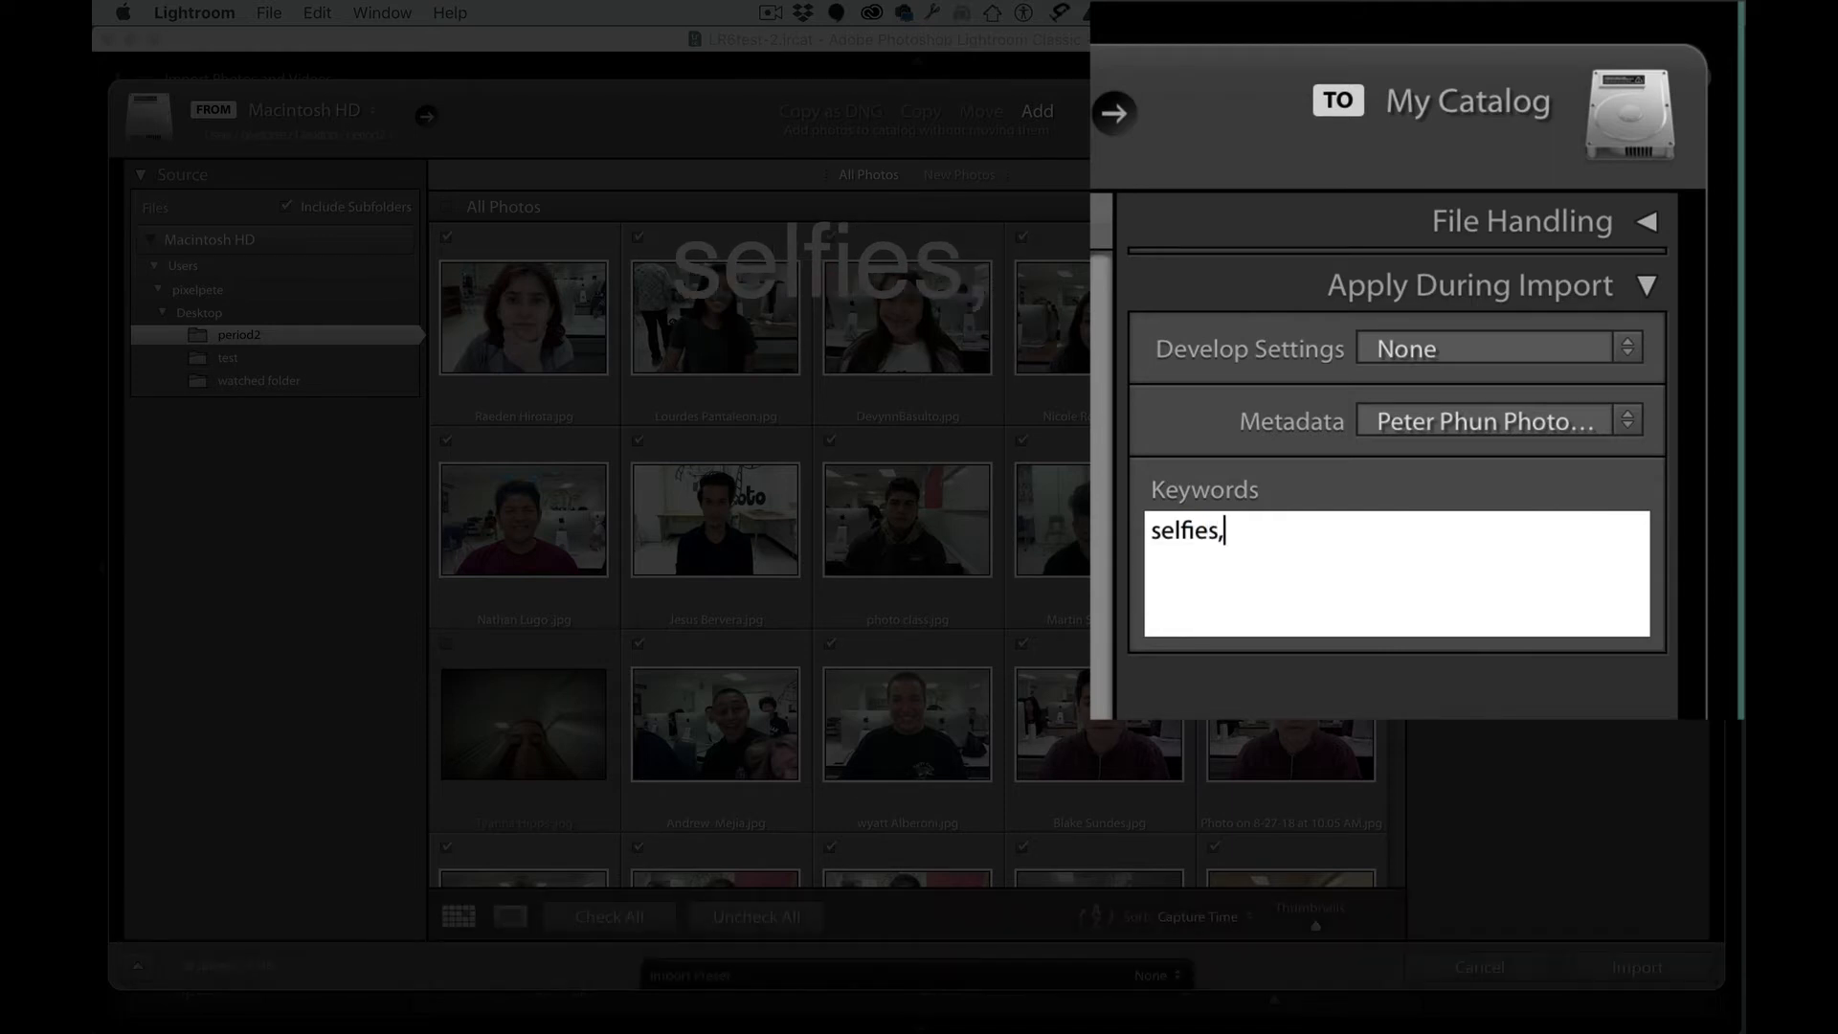
pyautogui.write('photo booth,')
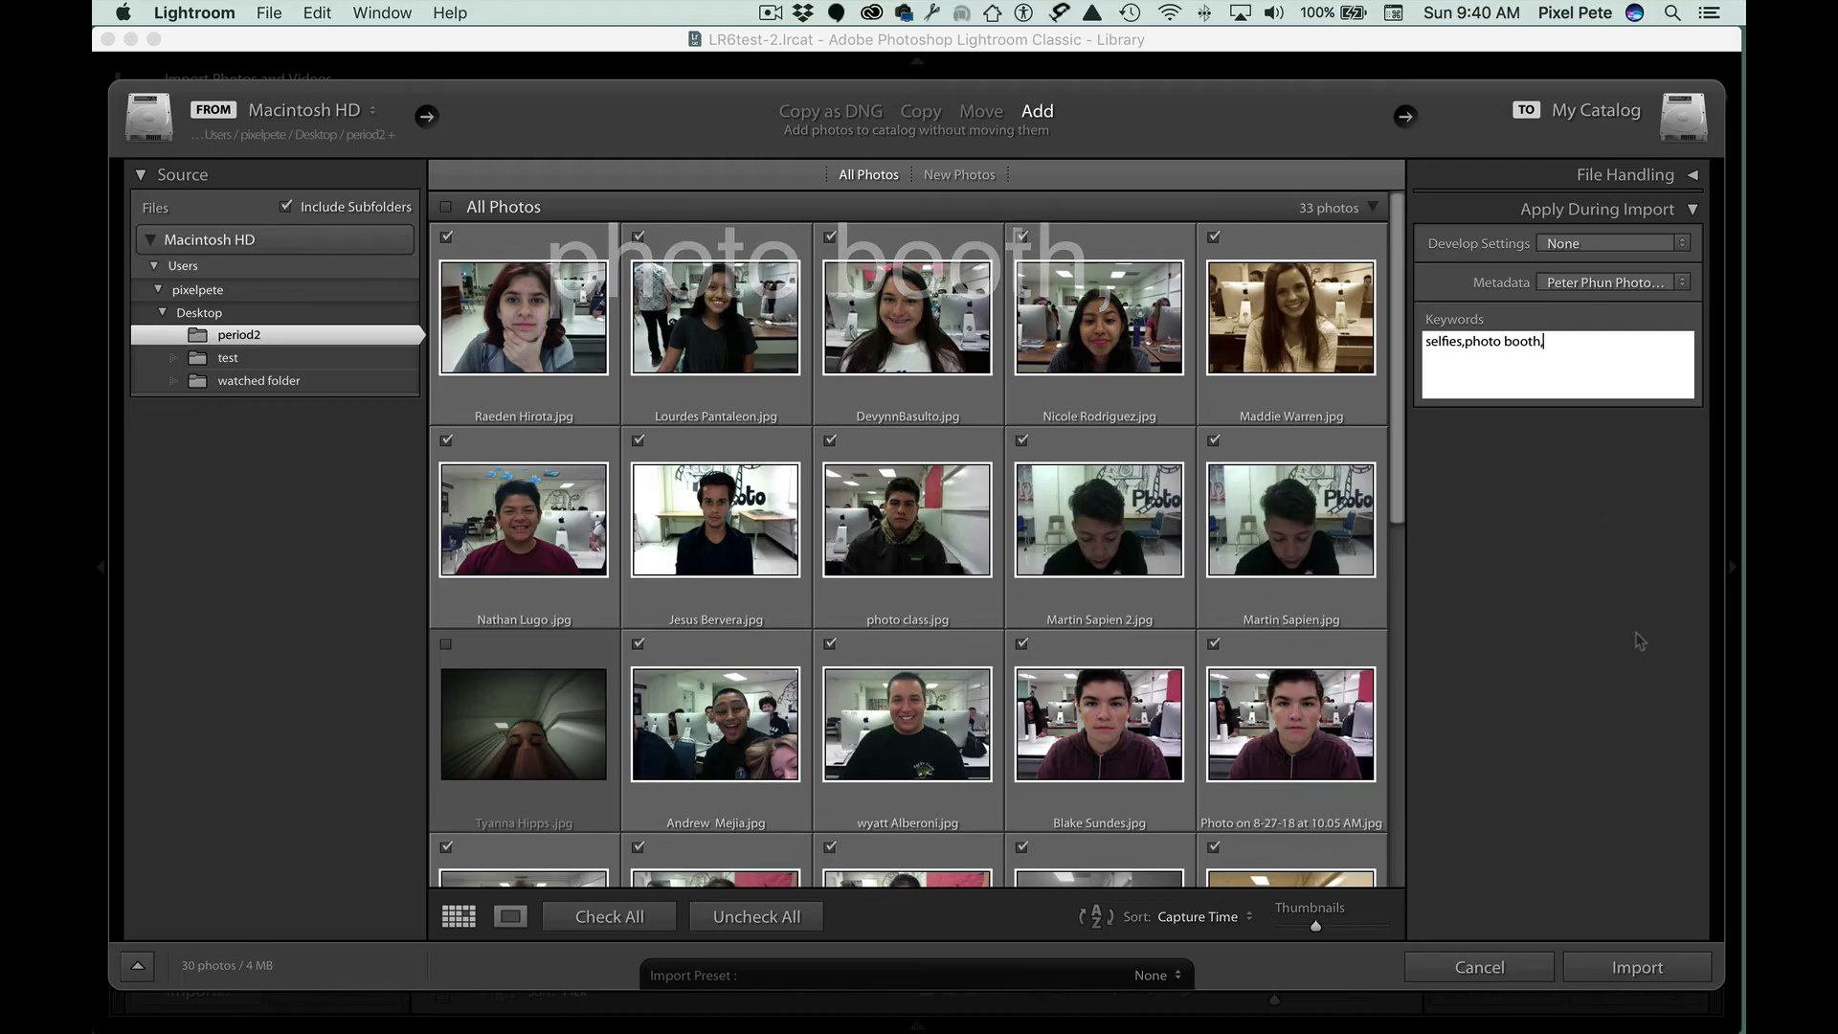
pyautogui.click(1636, 967)
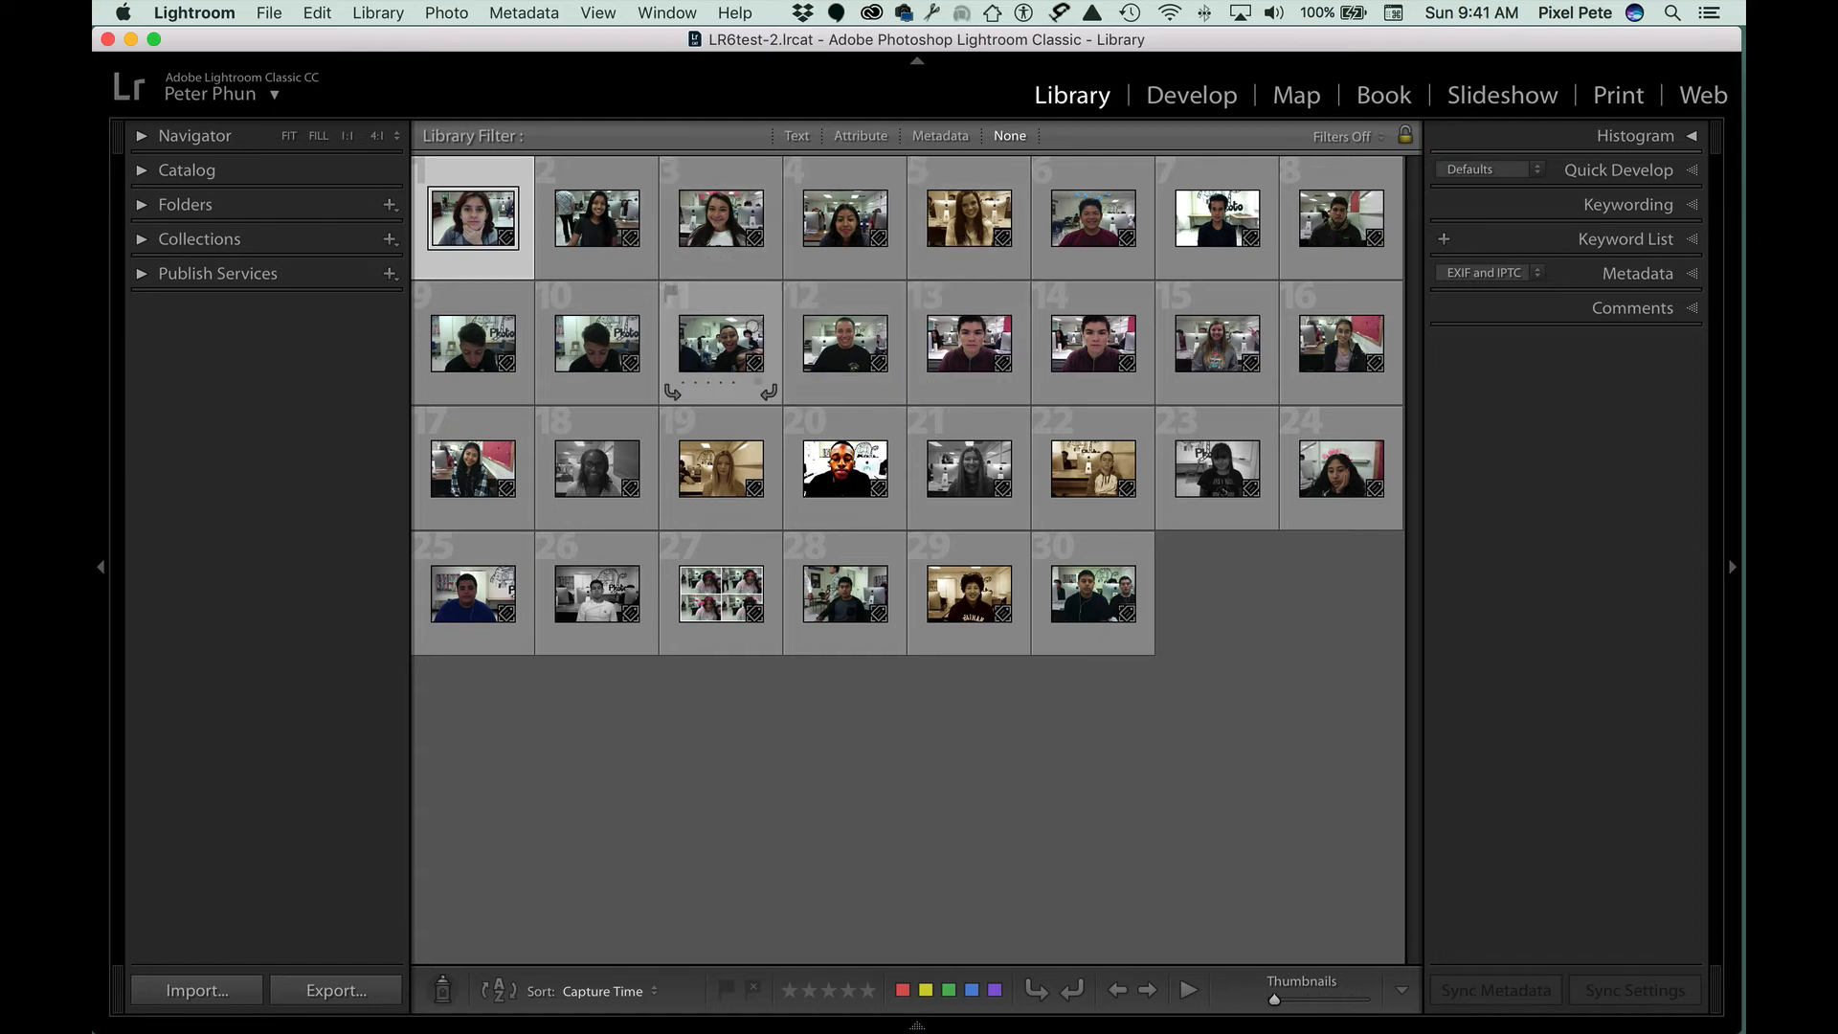
# Step: Open the second photo in Loupe view and flag it and the third photo as picks
pyautogui.click(605, 226)
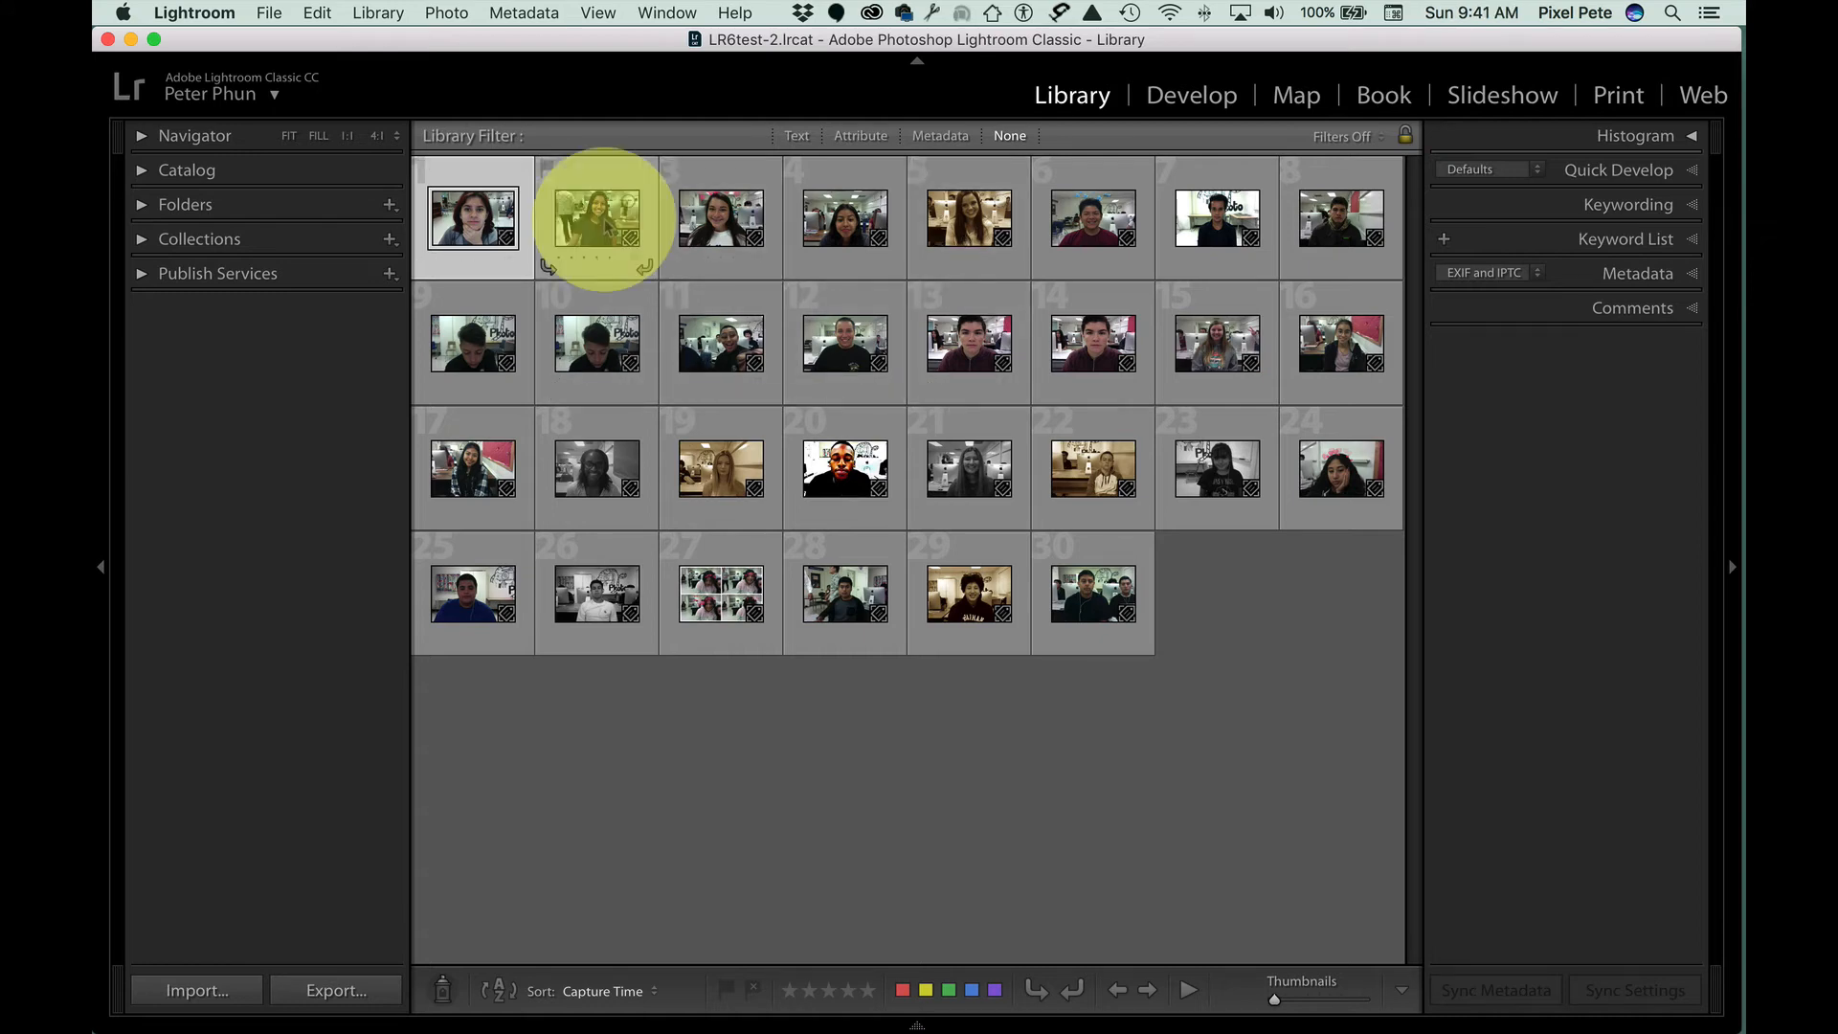
pyautogui.doubleClick(606, 227)
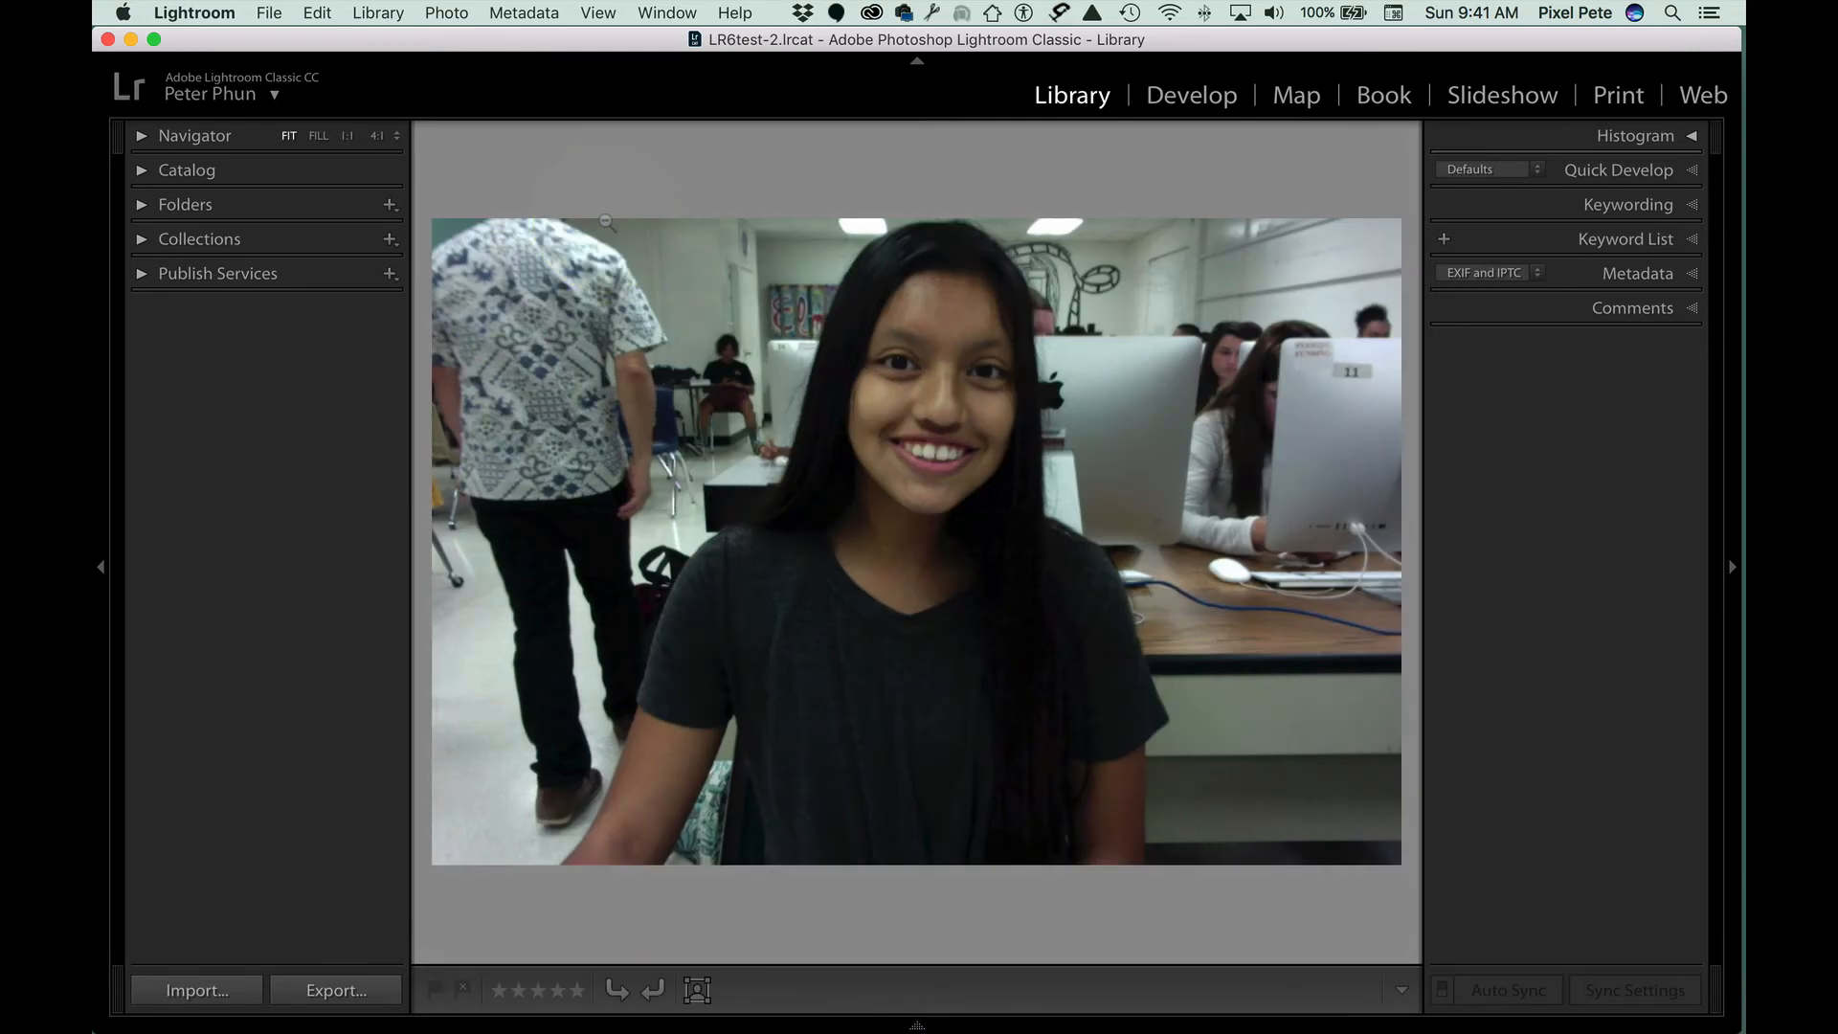
pyautogui.press('Right')
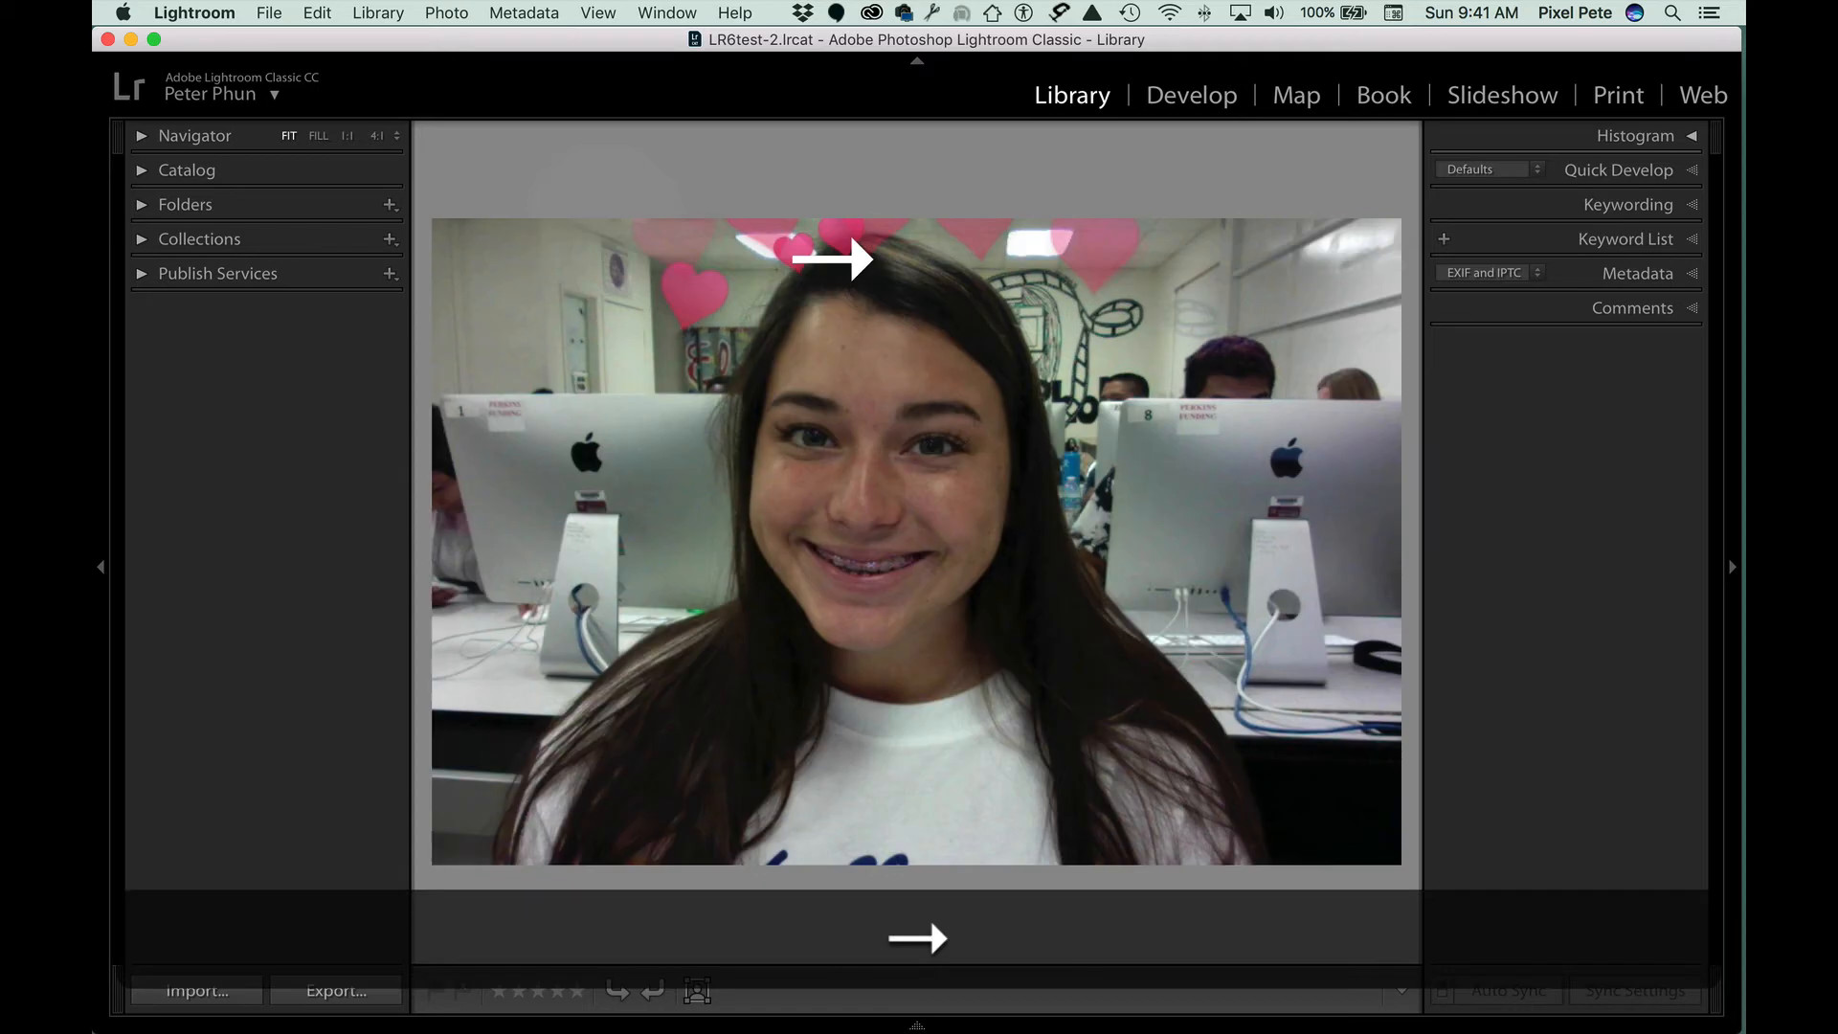
pyautogui.press('Left')
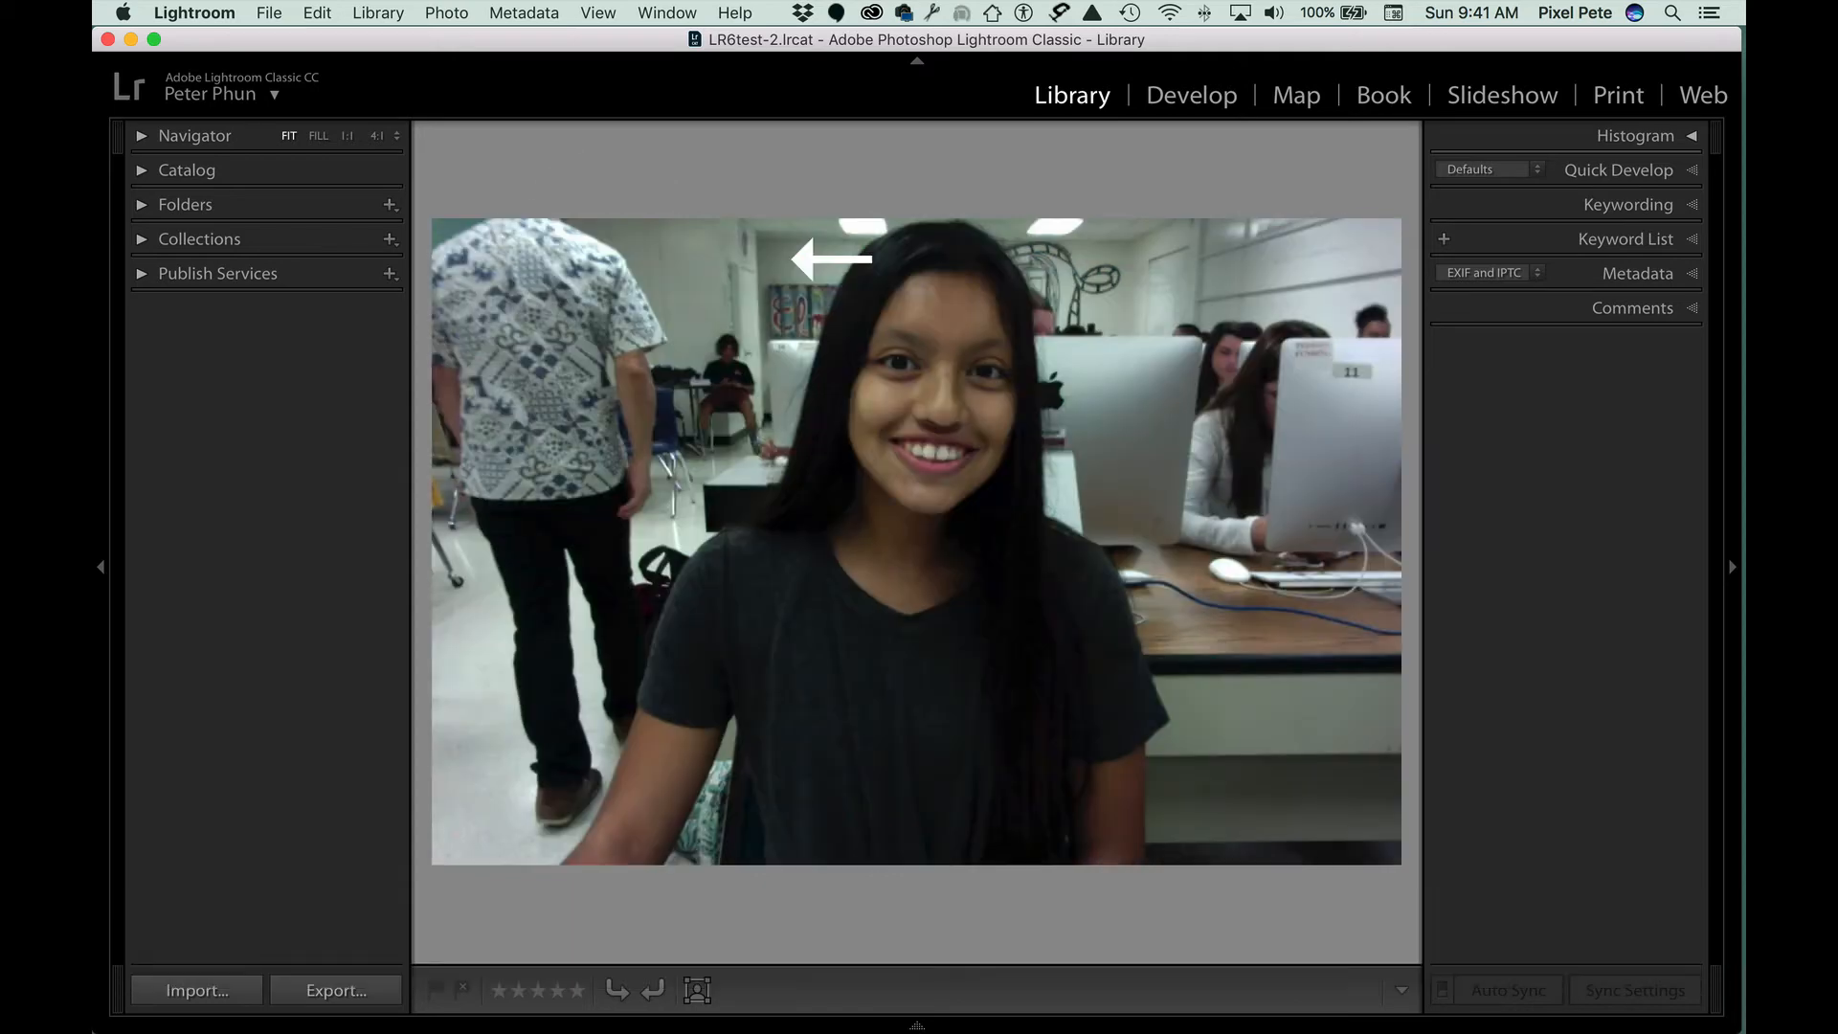
pyautogui.press('p')
pyautogui.press('Right')
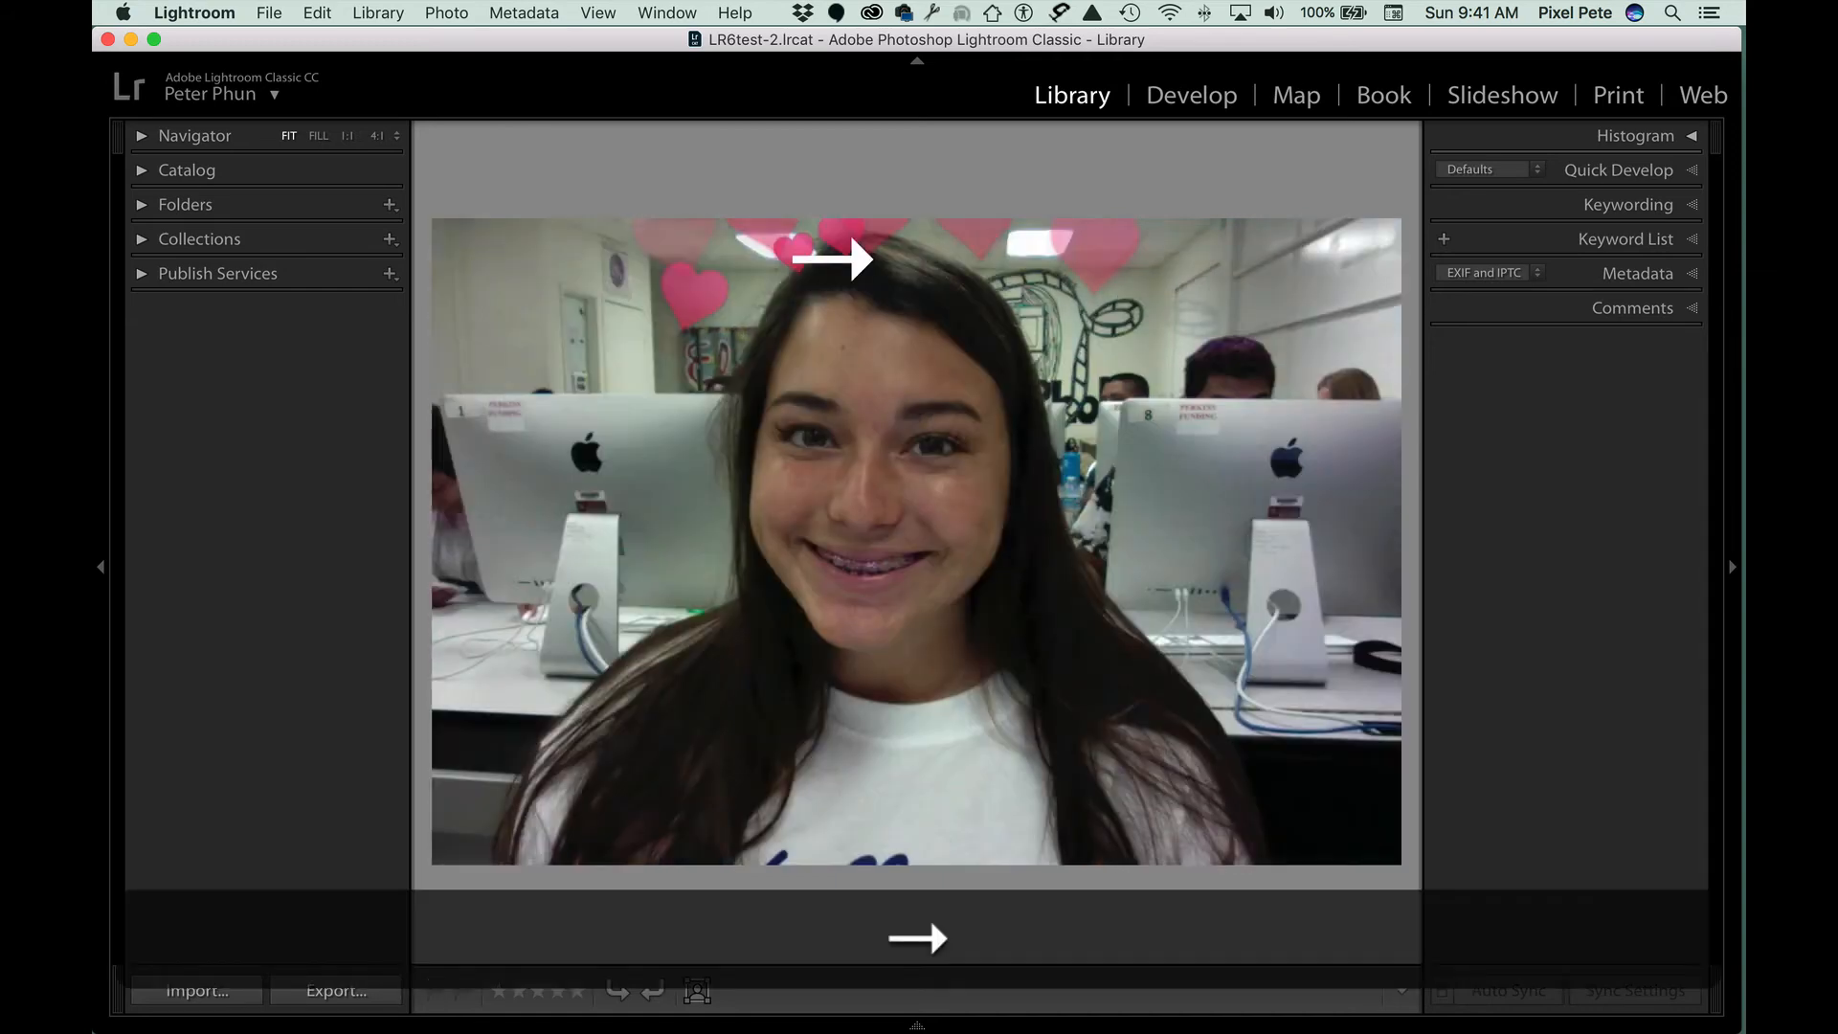
pyautogui.press('p')
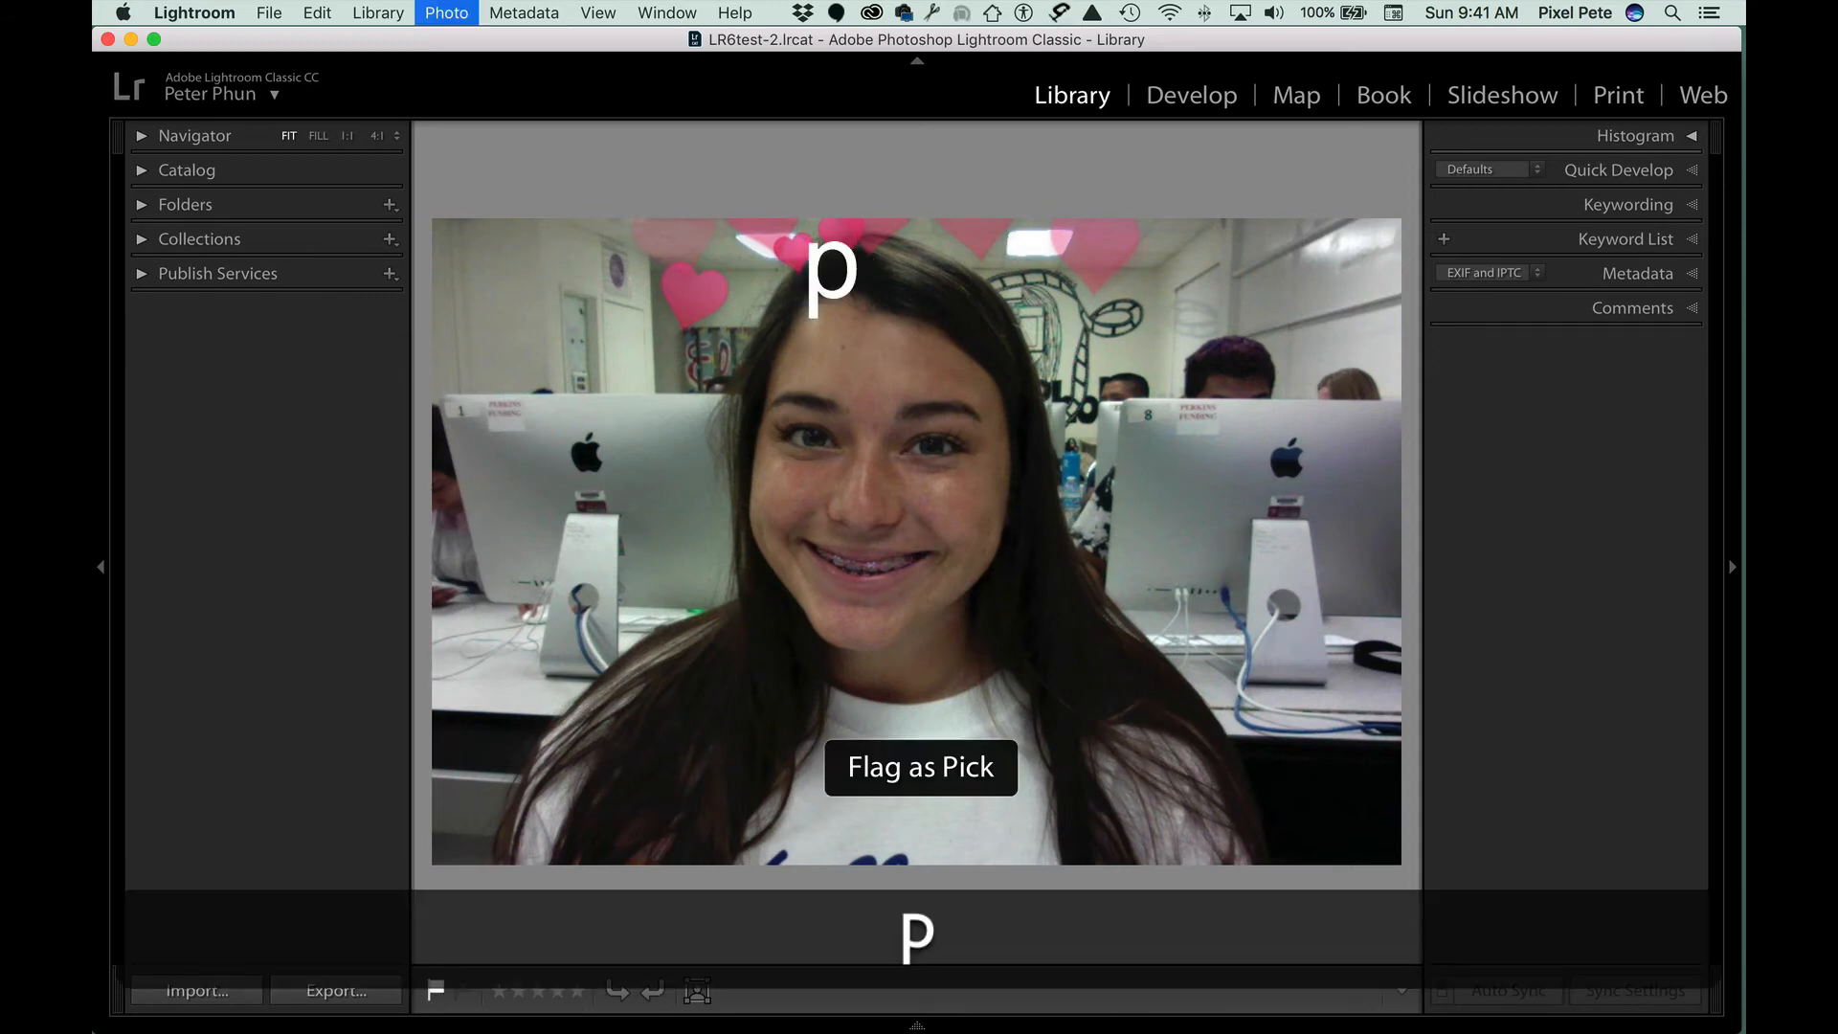
# Step: Flag the fourth through eighth photos as picks
pyautogui.press('Right')
pyautogui.press('Right')
pyautogui.press('Left')
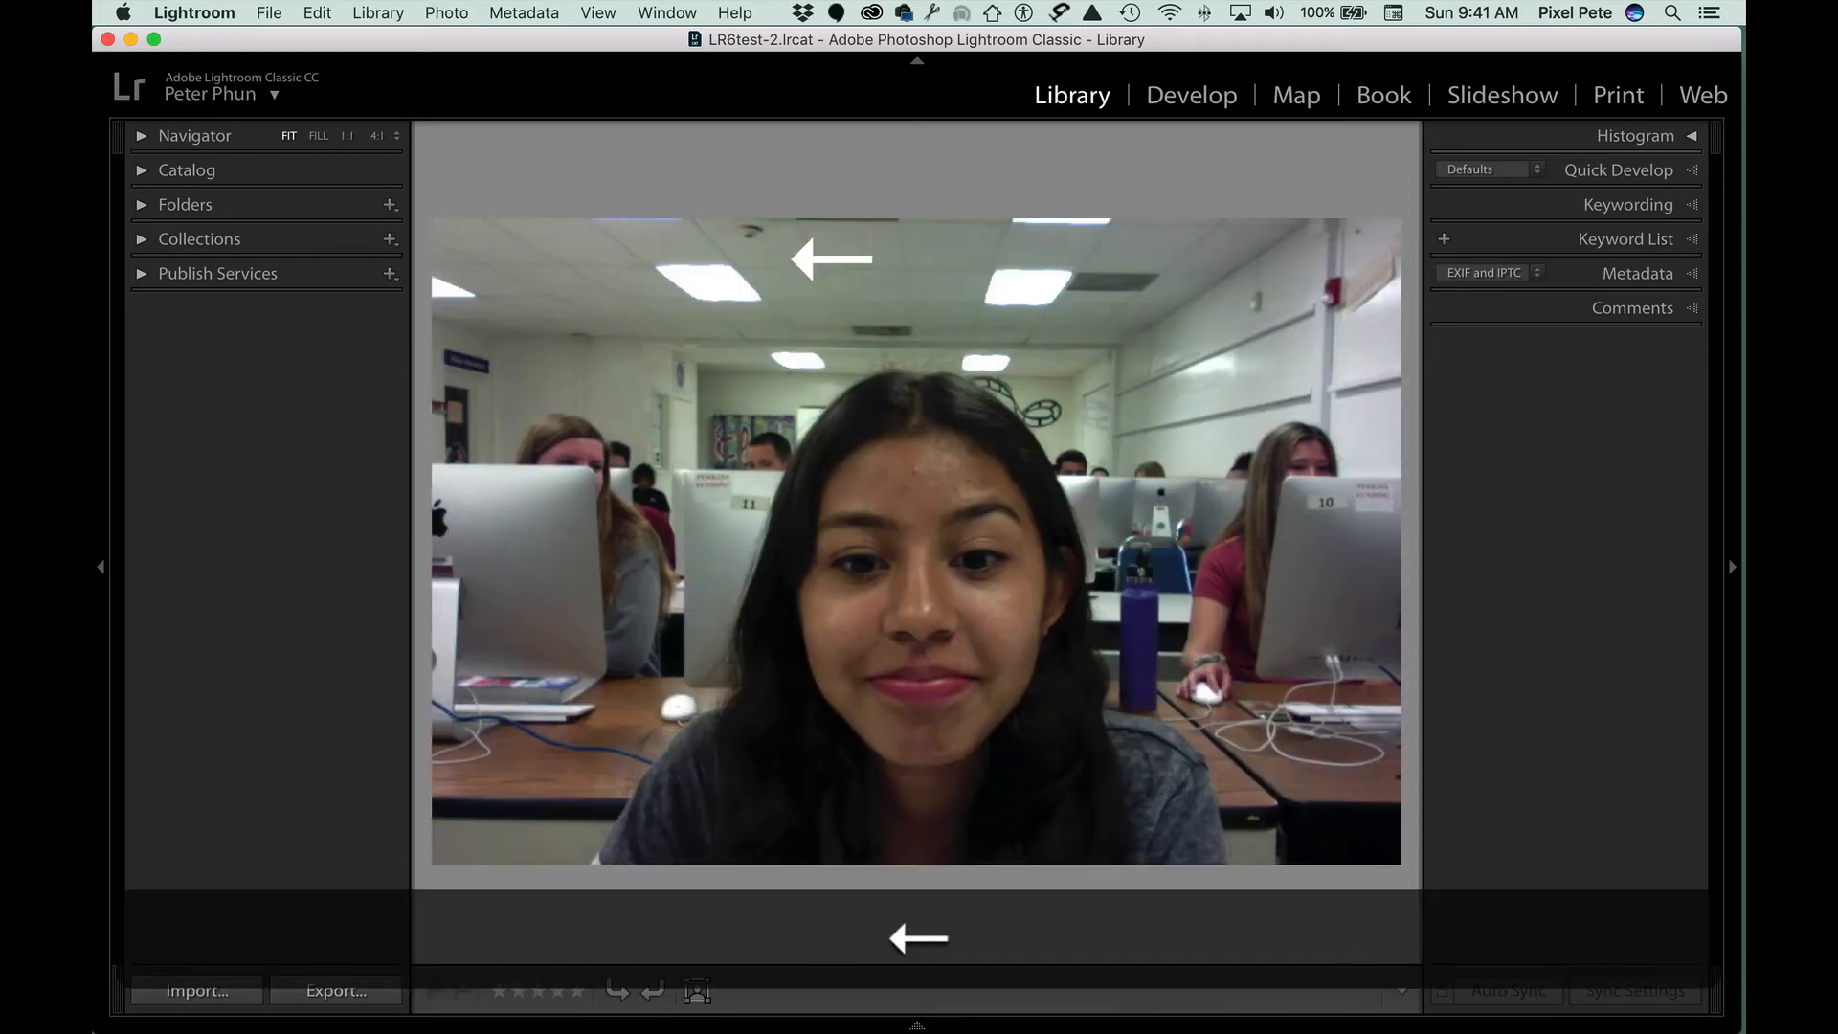
pyautogui.press('p')
pyautogui.press('Right')
pyautogui.press('p')
pyautogui.press('Right')
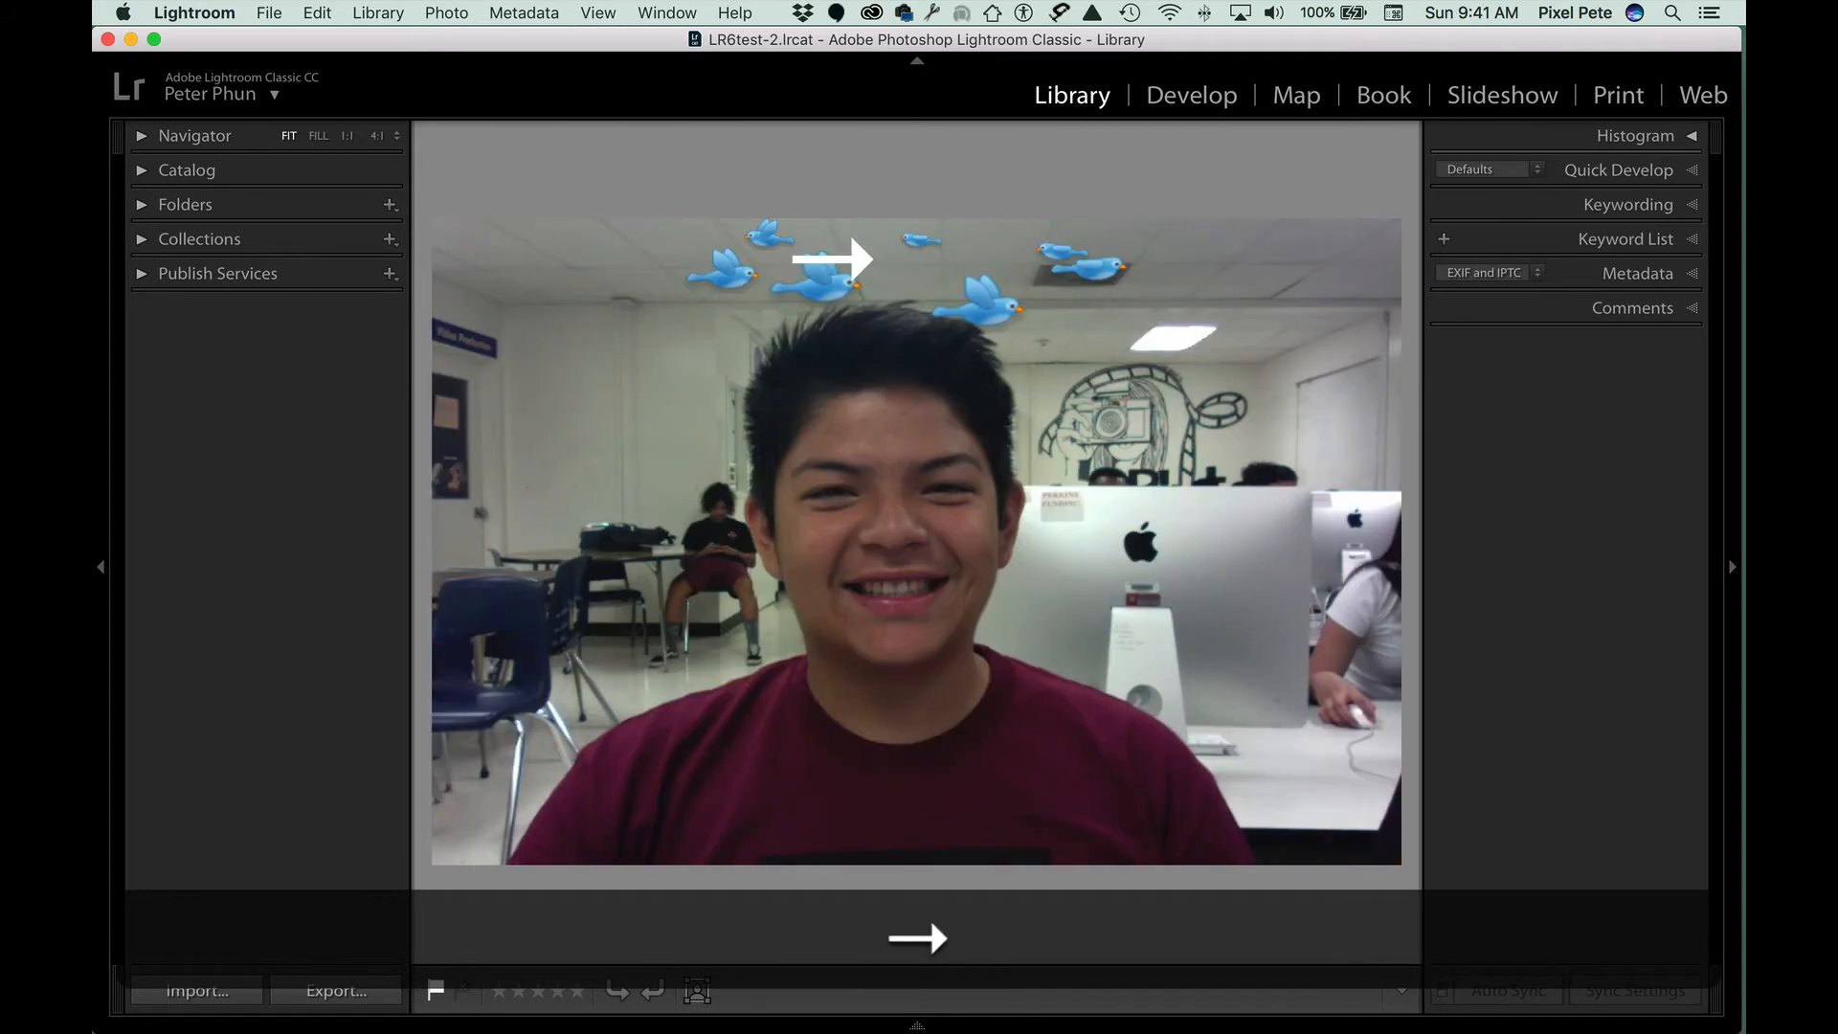
pyautogui.press('p')
pyautogui.press('Right')
pyautogui.press('p')
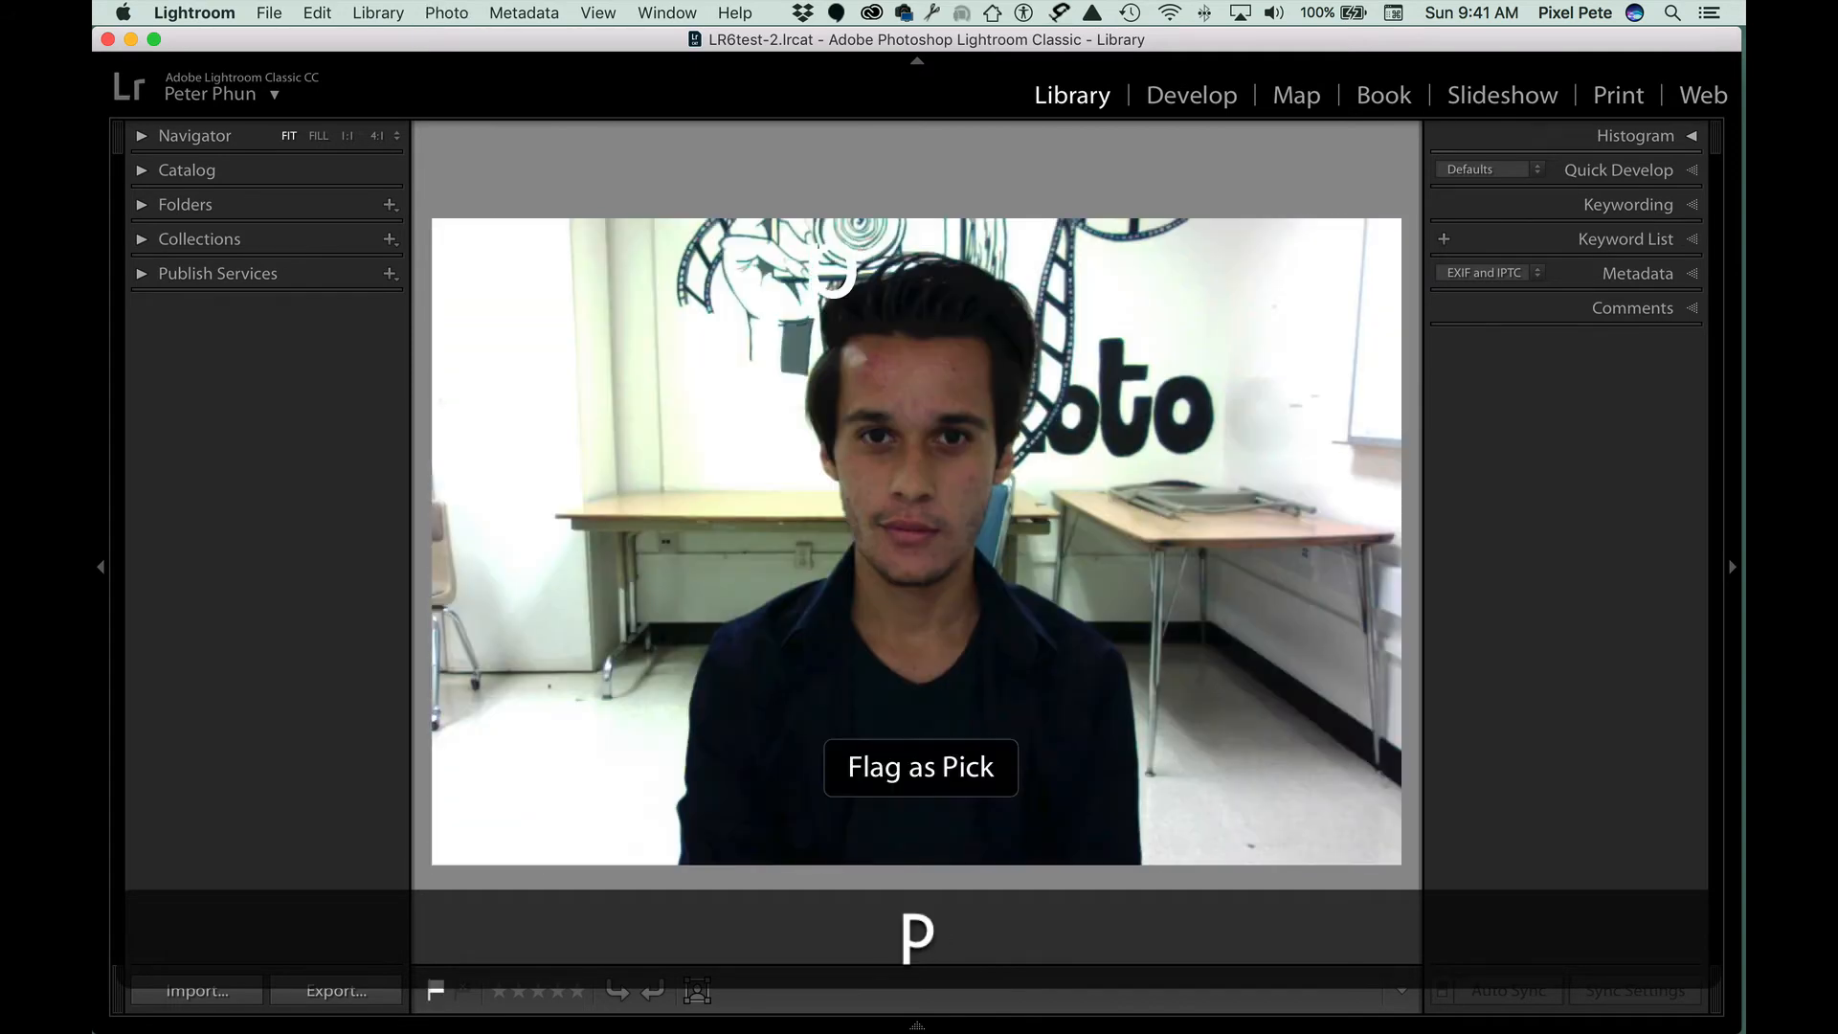
pyautogui.press('Right')
pyautogui.press('p')
# Step: Flag the eleventh, twelfth, thirteenth and fifteenth photos as picks and return to Grid view
pyautogui.press('Right')
pyautogui.press('Right')
pyautogui.press('Right')
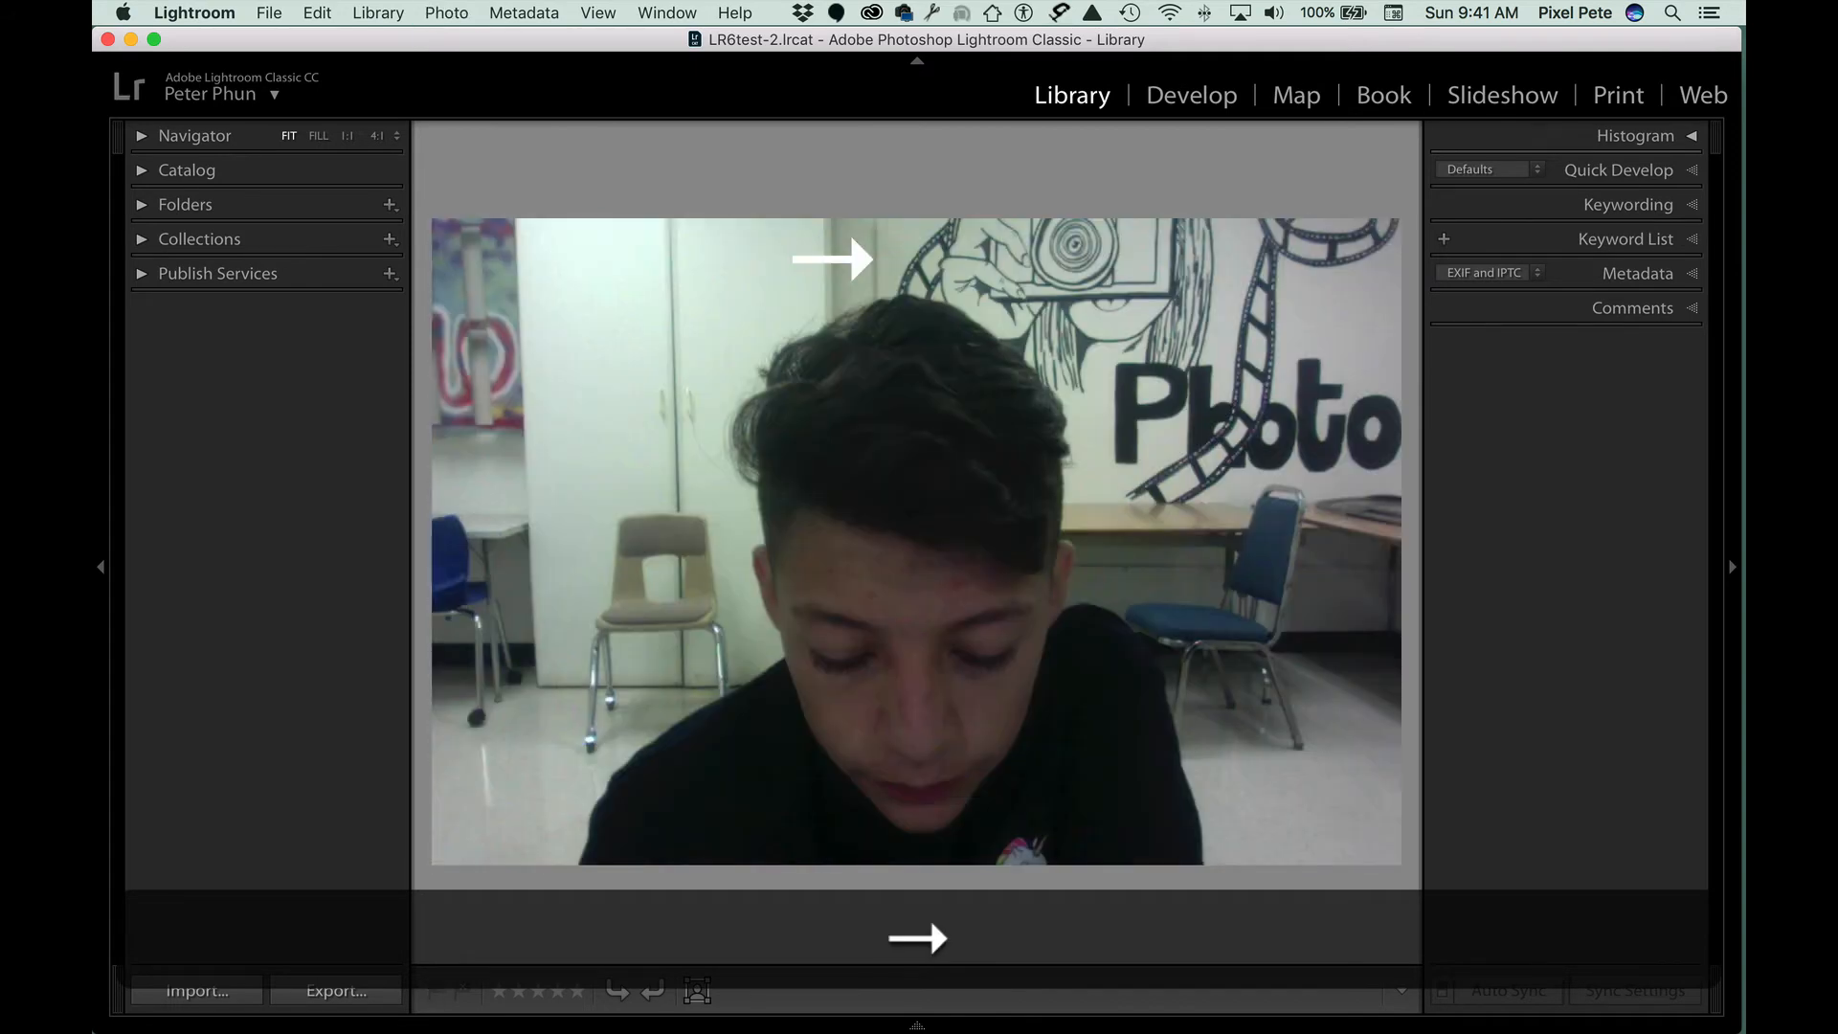
pyautogui.press('p')
pyautogui.press('Right')
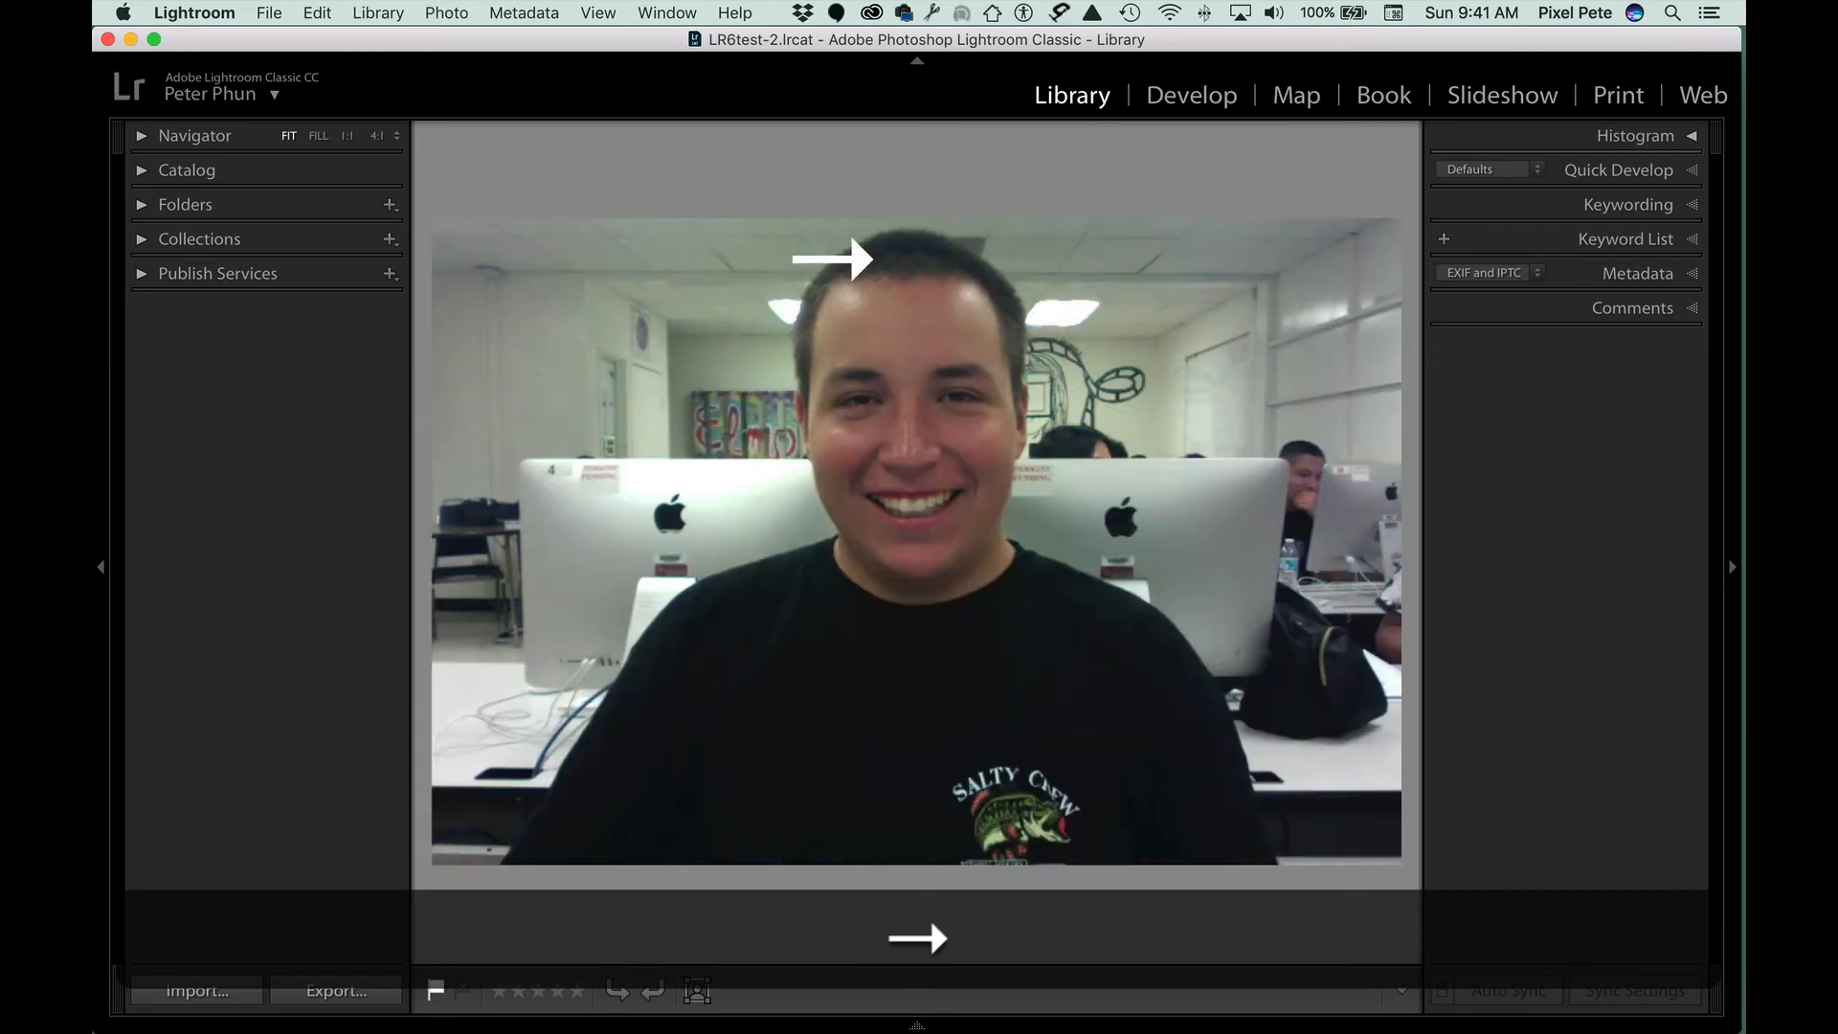
pyautogui.press('p')
pyautogui.press('Right')
pyautogui.press('p')
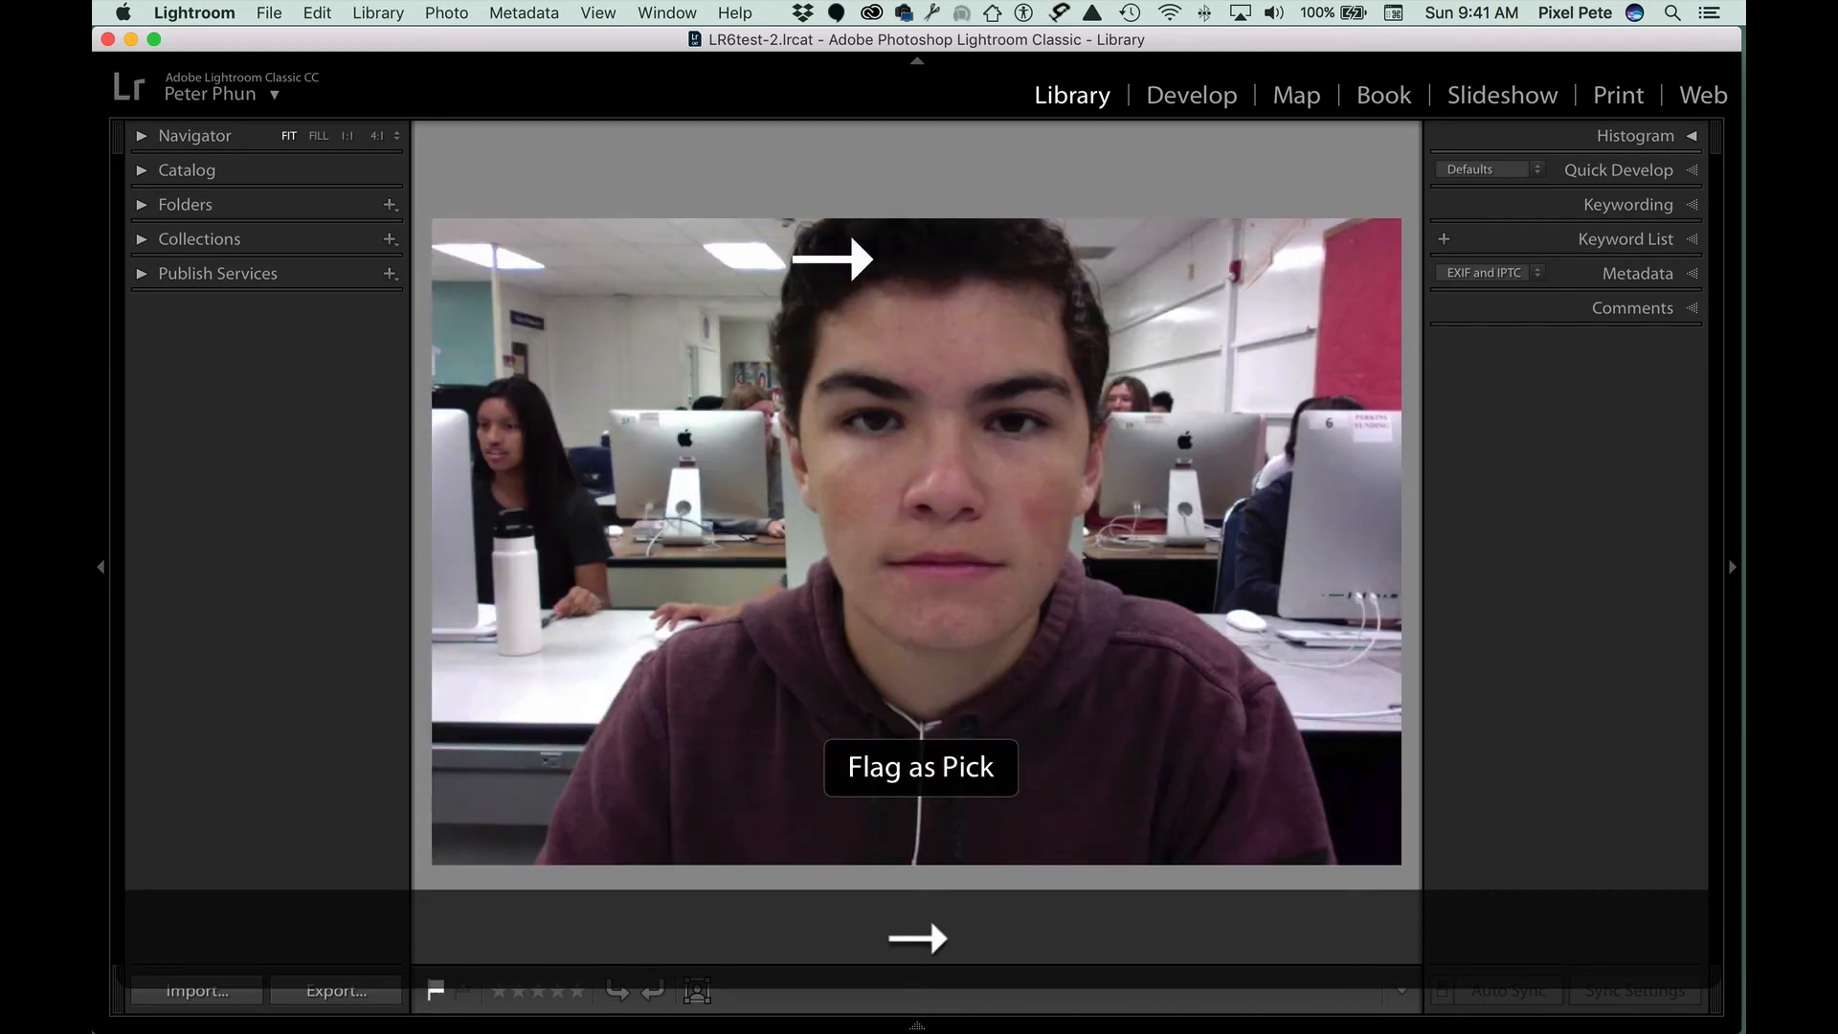
pyautogui.press('Right')
pyautogui.press('p')
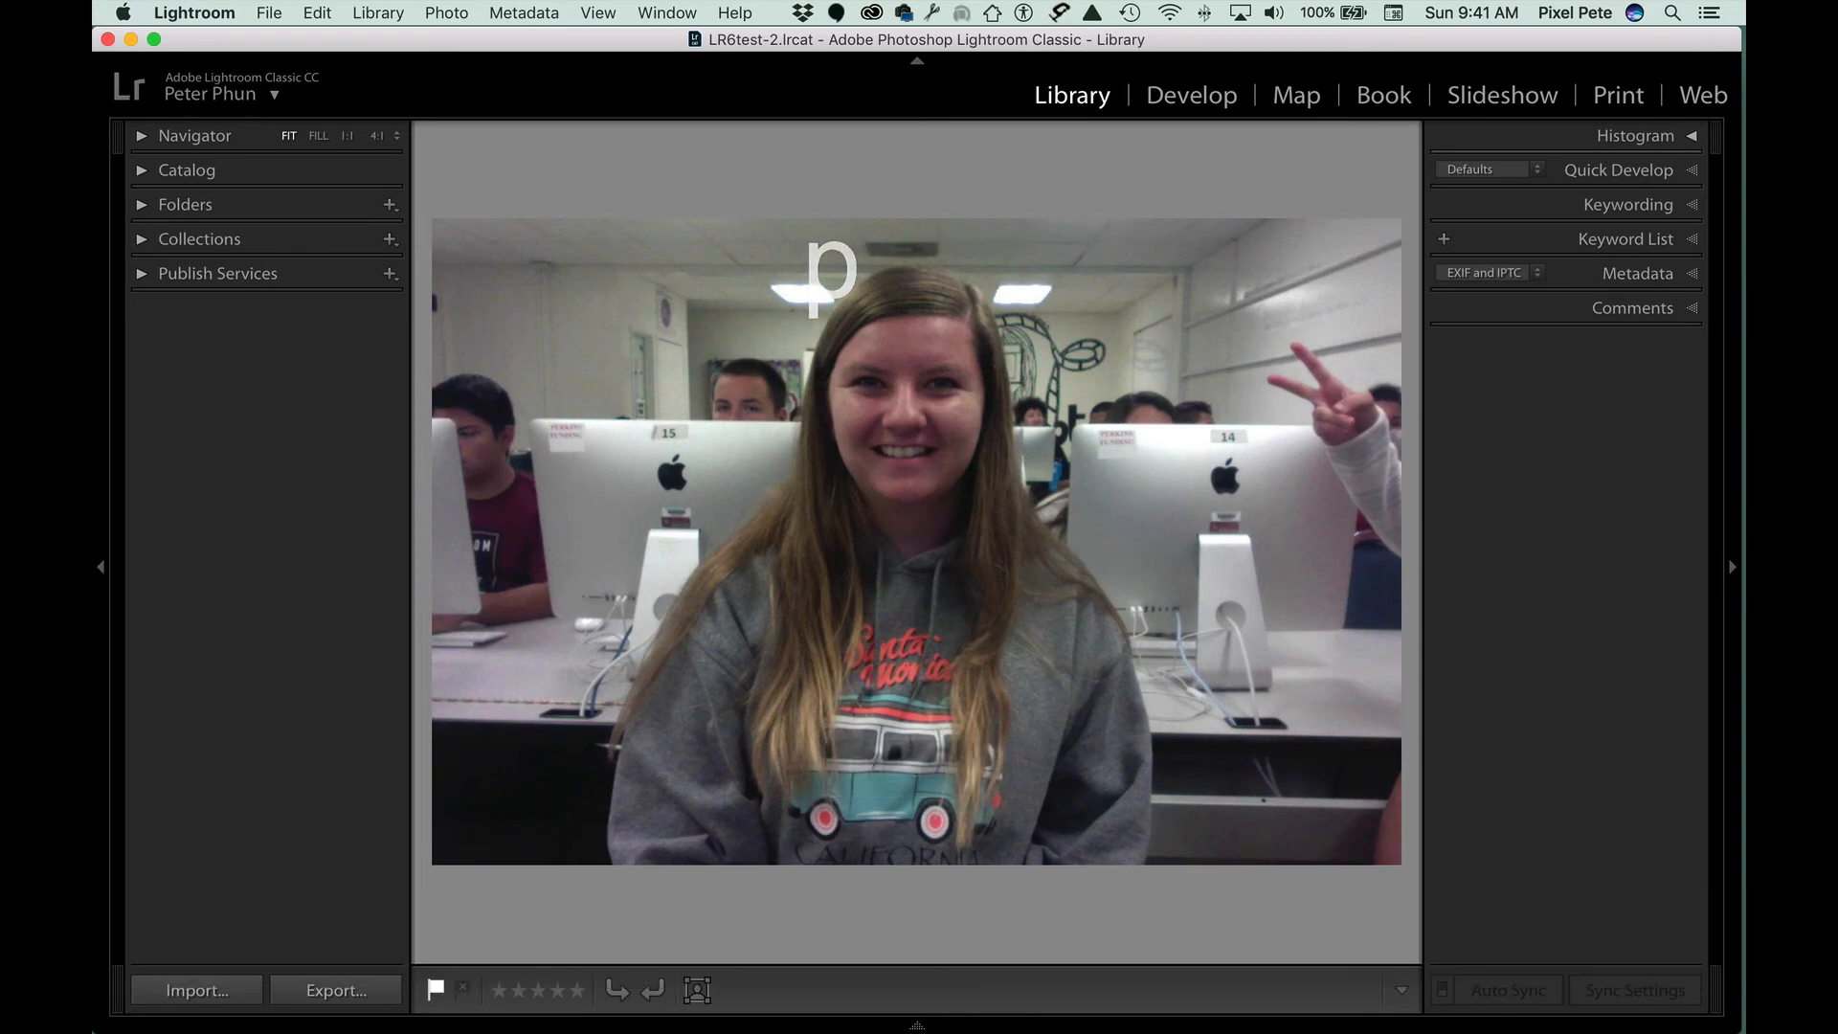
pyautogui.press('g')
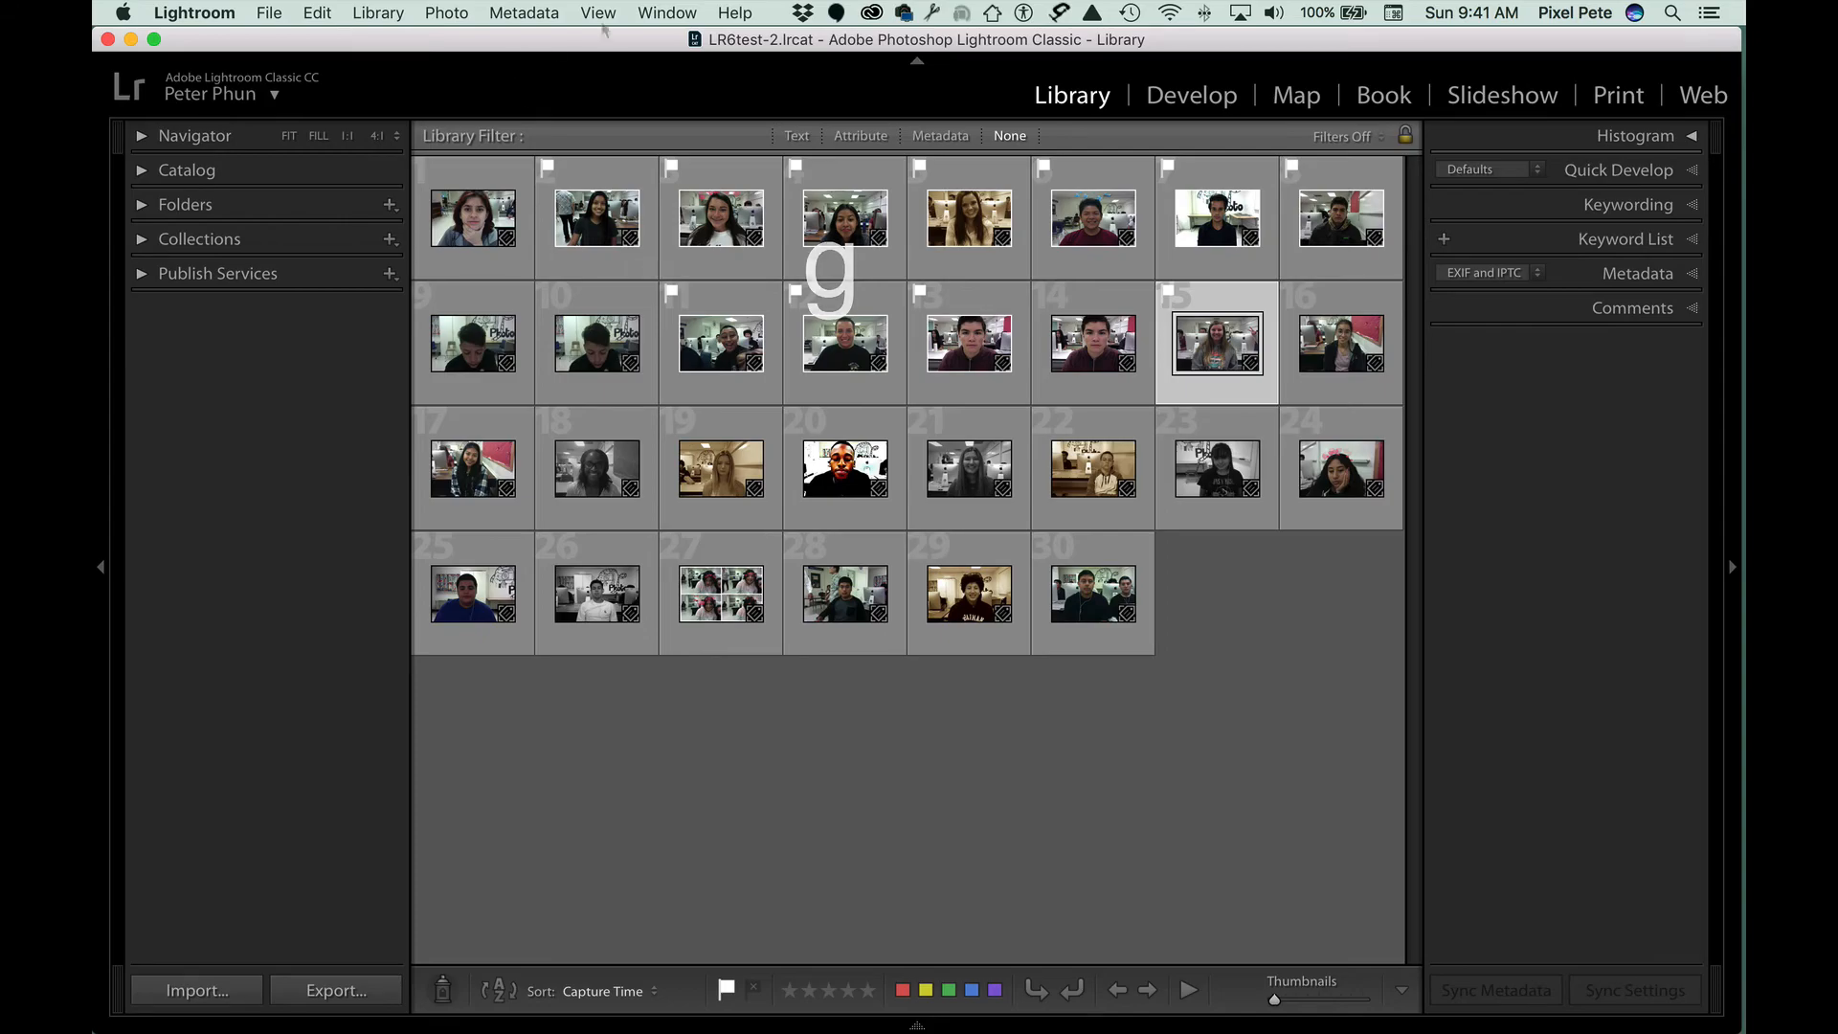
# Step: Sort the photos in the grid by Pick
pyautogui.click(601, 13)
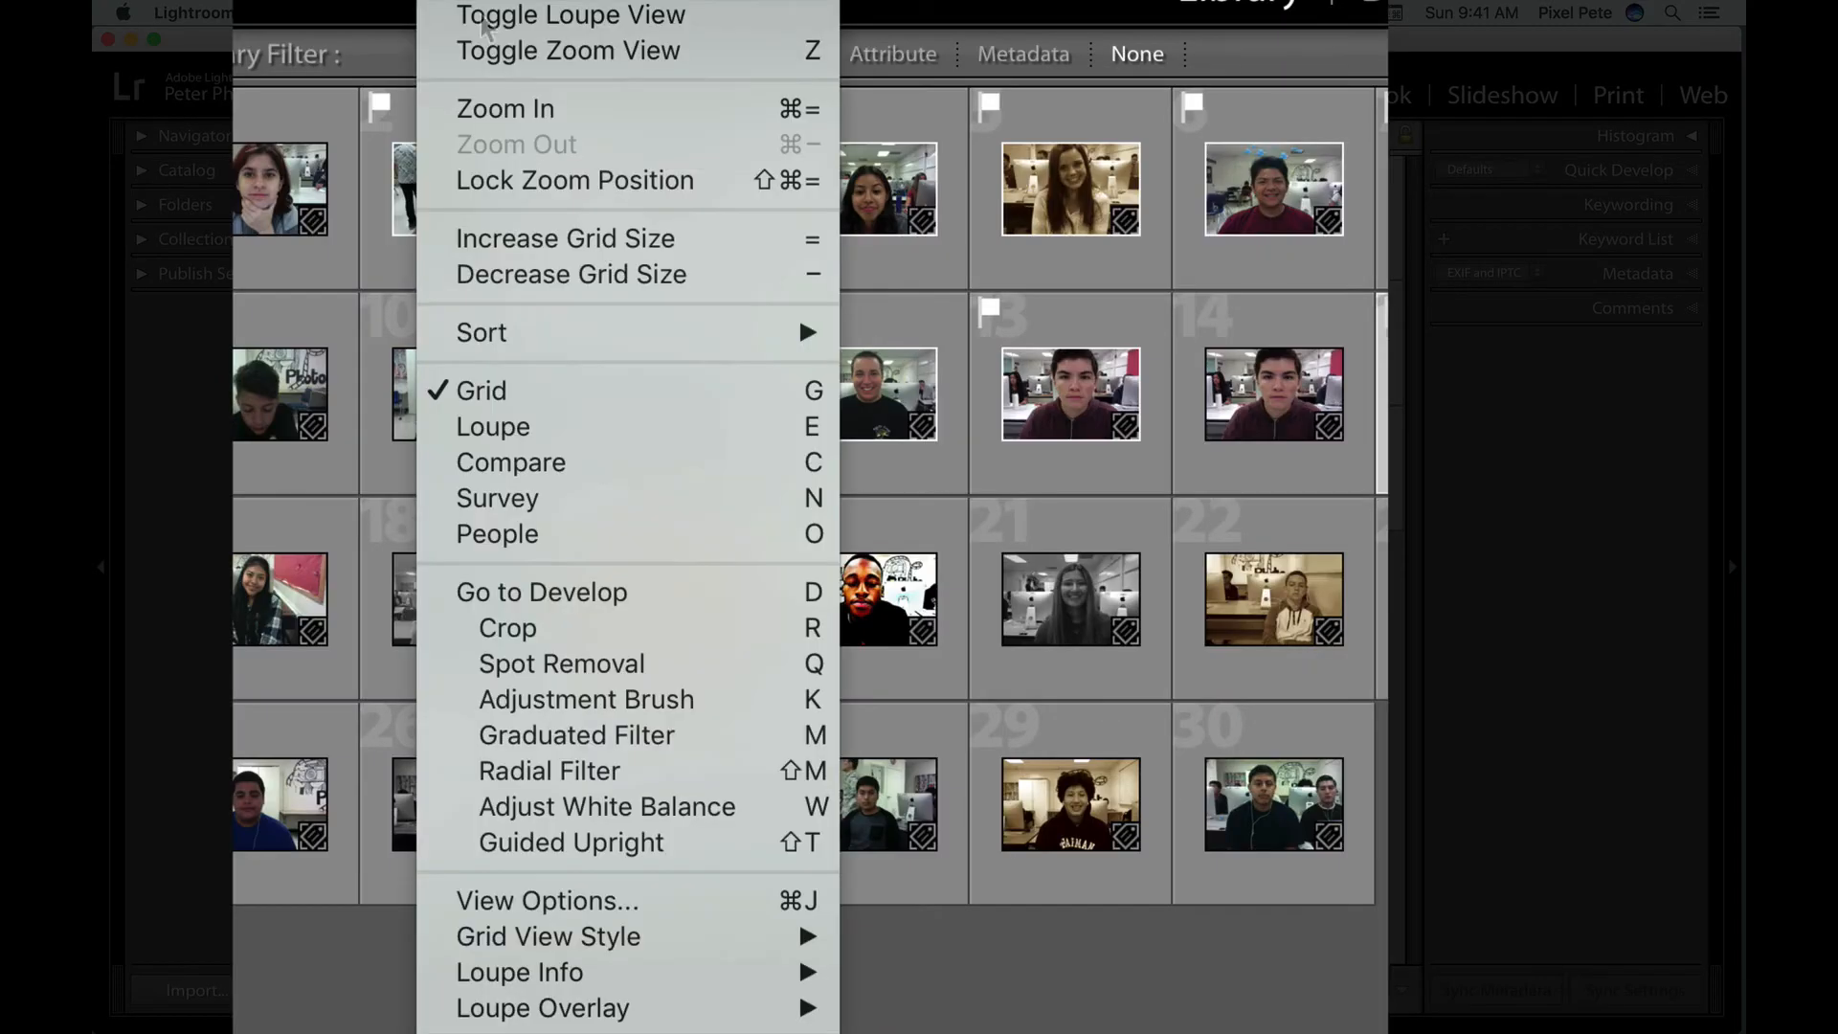
pyautogui.moveTo(706, 346)
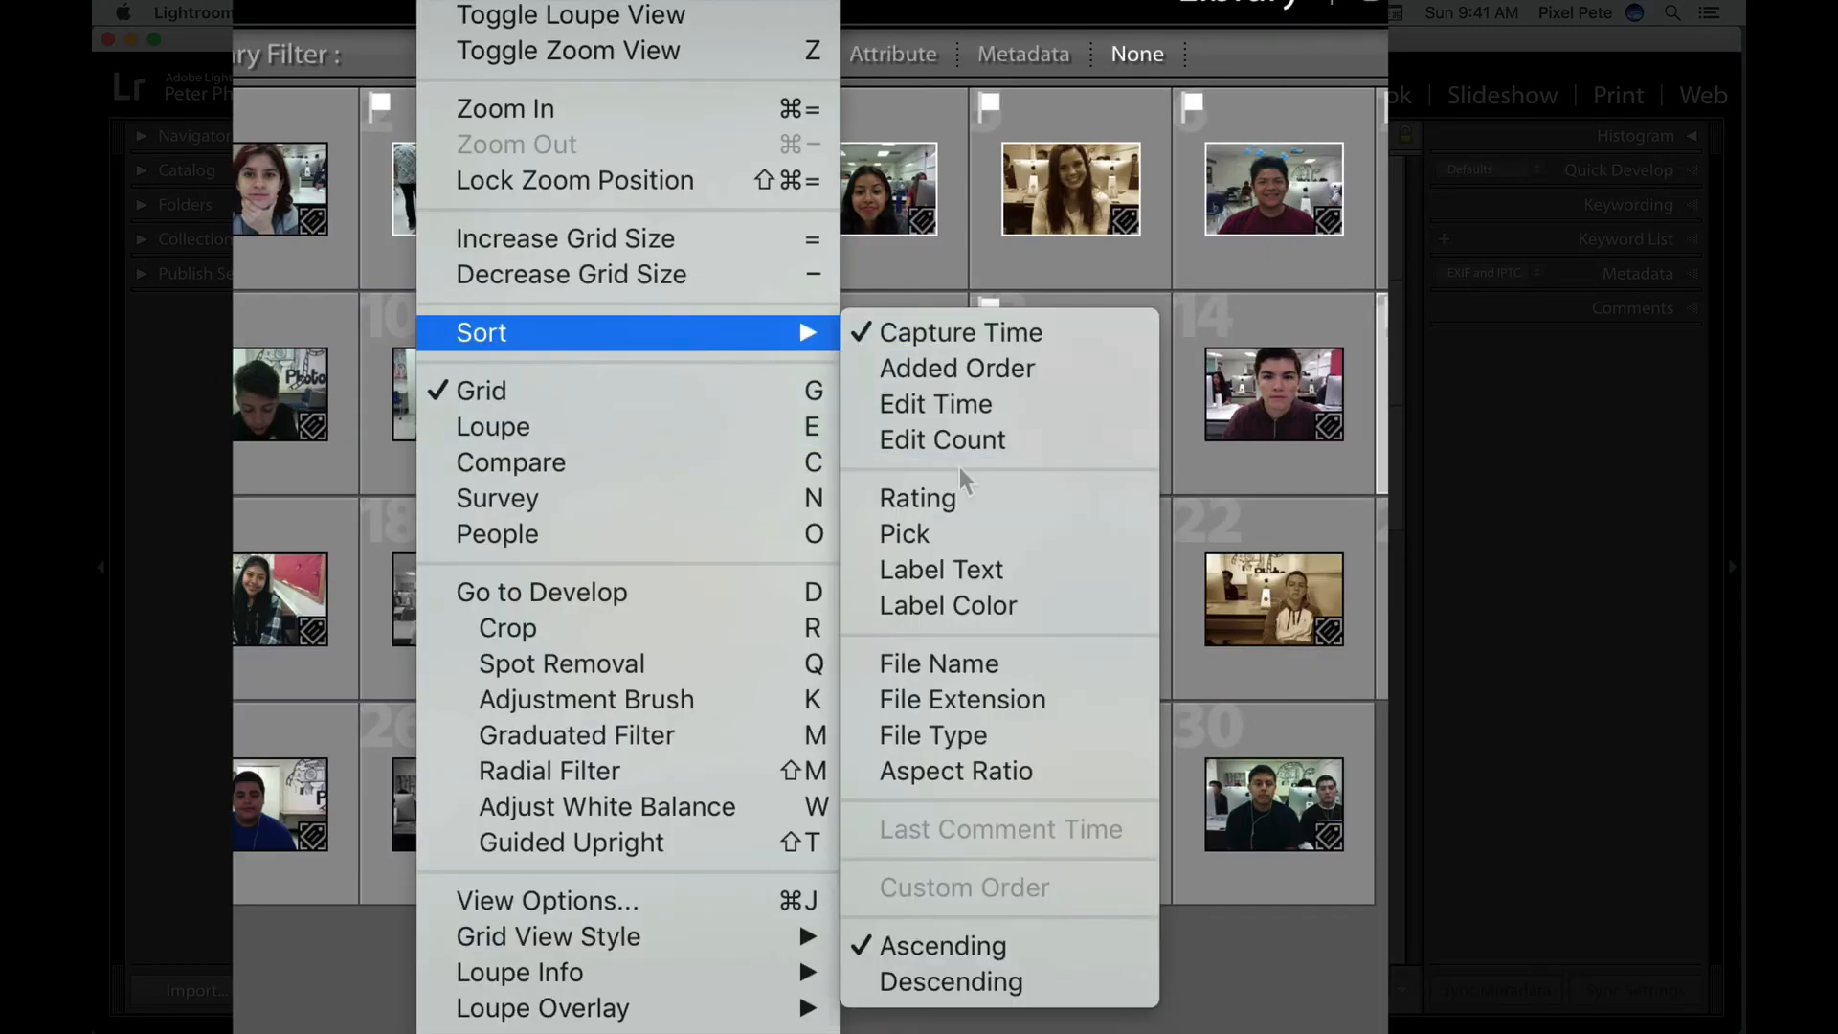
pyautogui.click(995, 539)
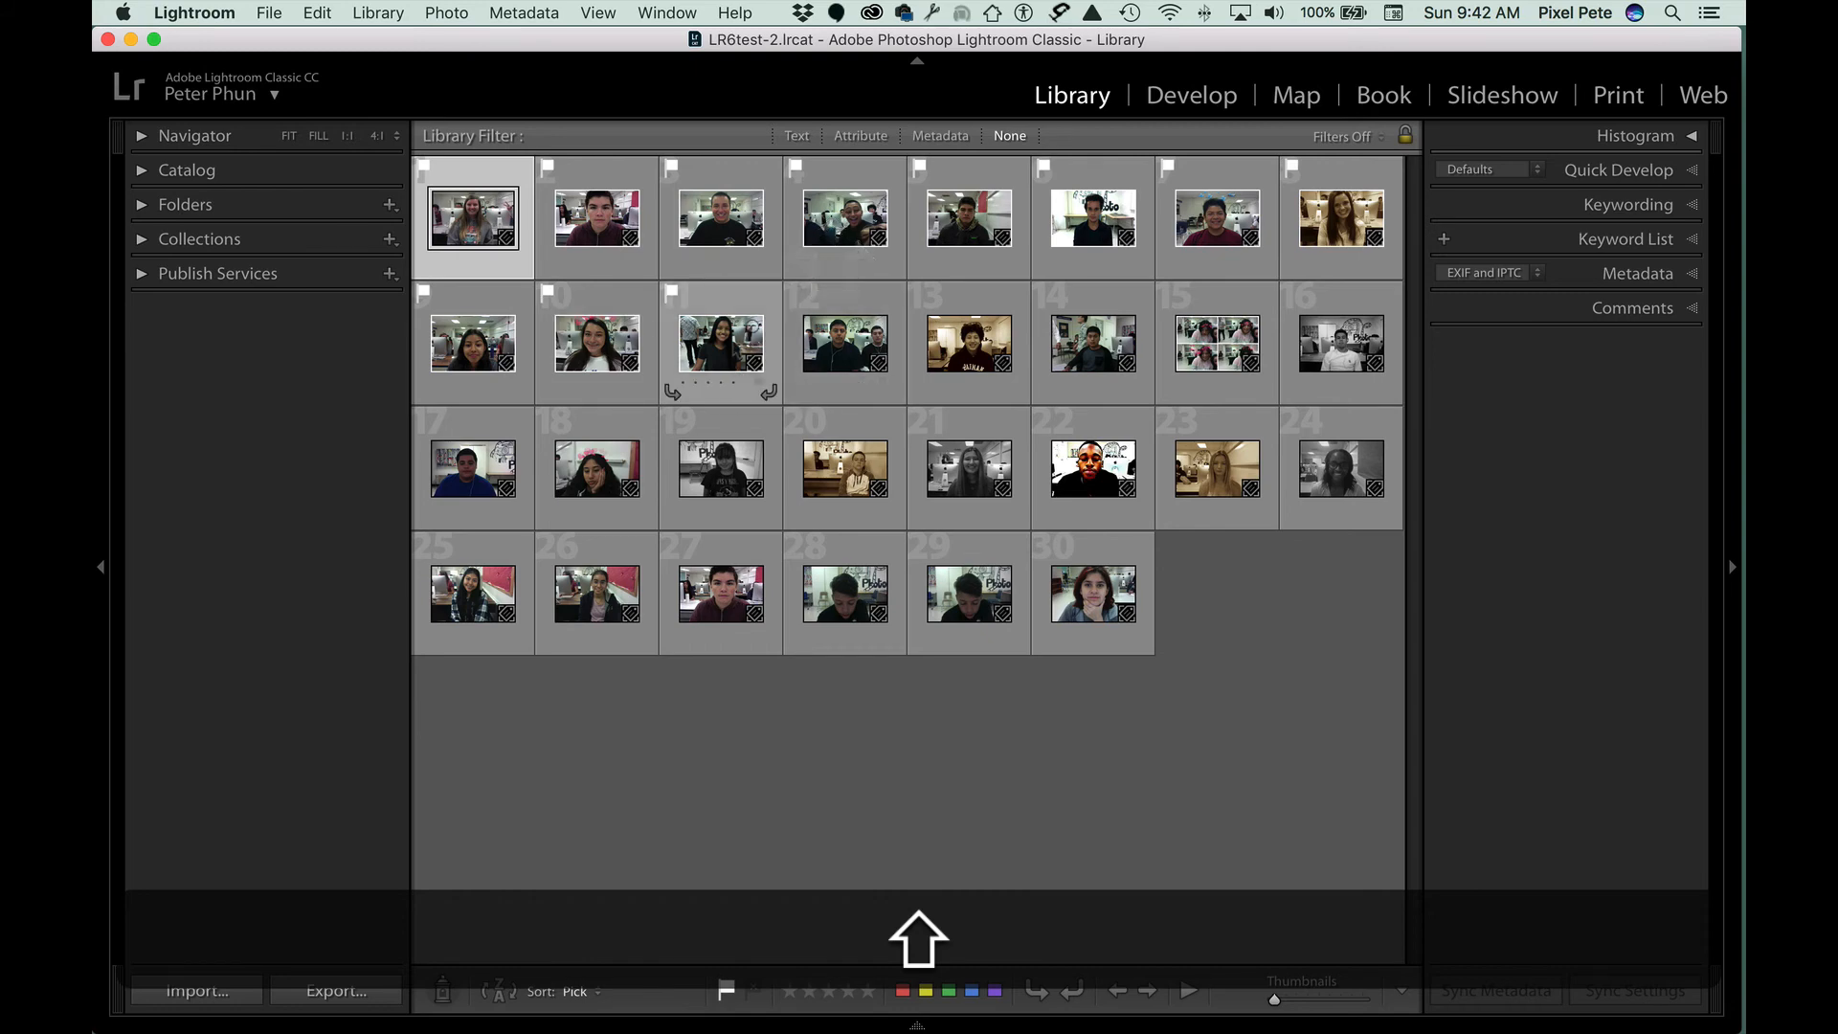
# Step: Create a collection named "selfies Period 2" from the first eleven photos, the flagged picks, including the selected photos as new virtual copies
pyautogui.keyDown('shift'); pyautogui.click(733, 349); pyautogui.keyUp('shift')
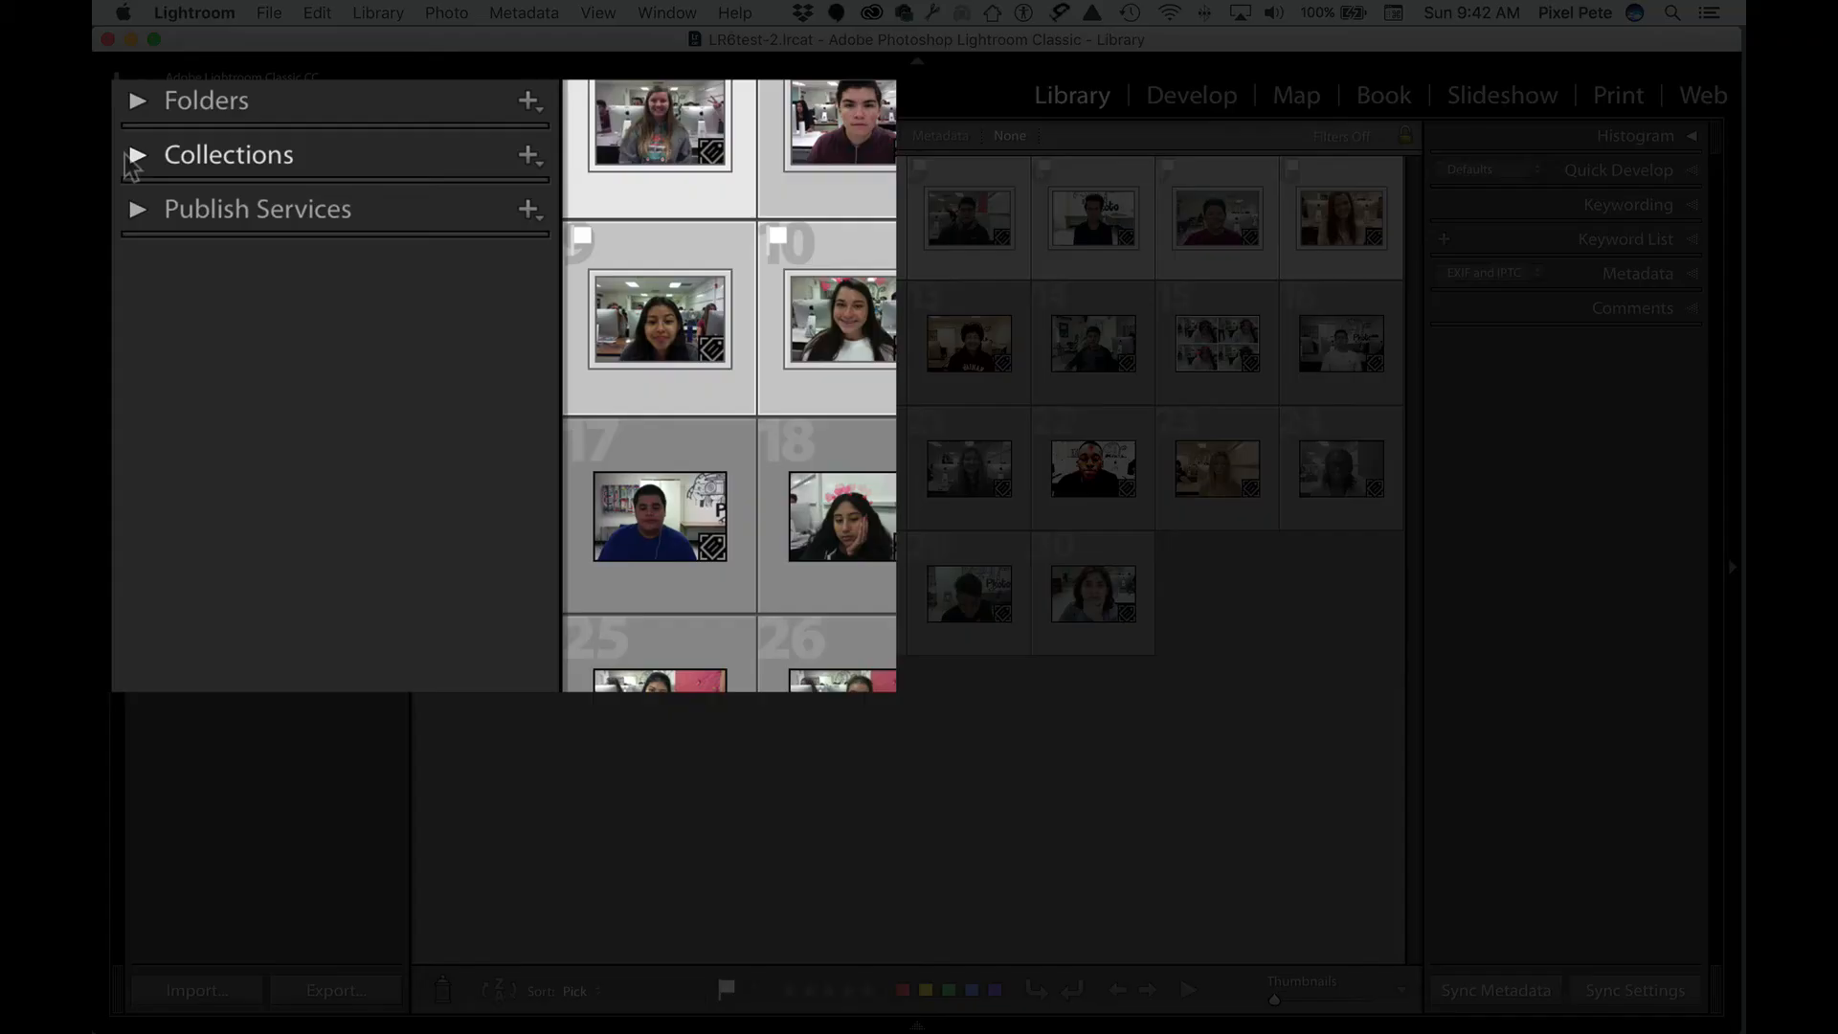
pyautogui.click(139, 240)
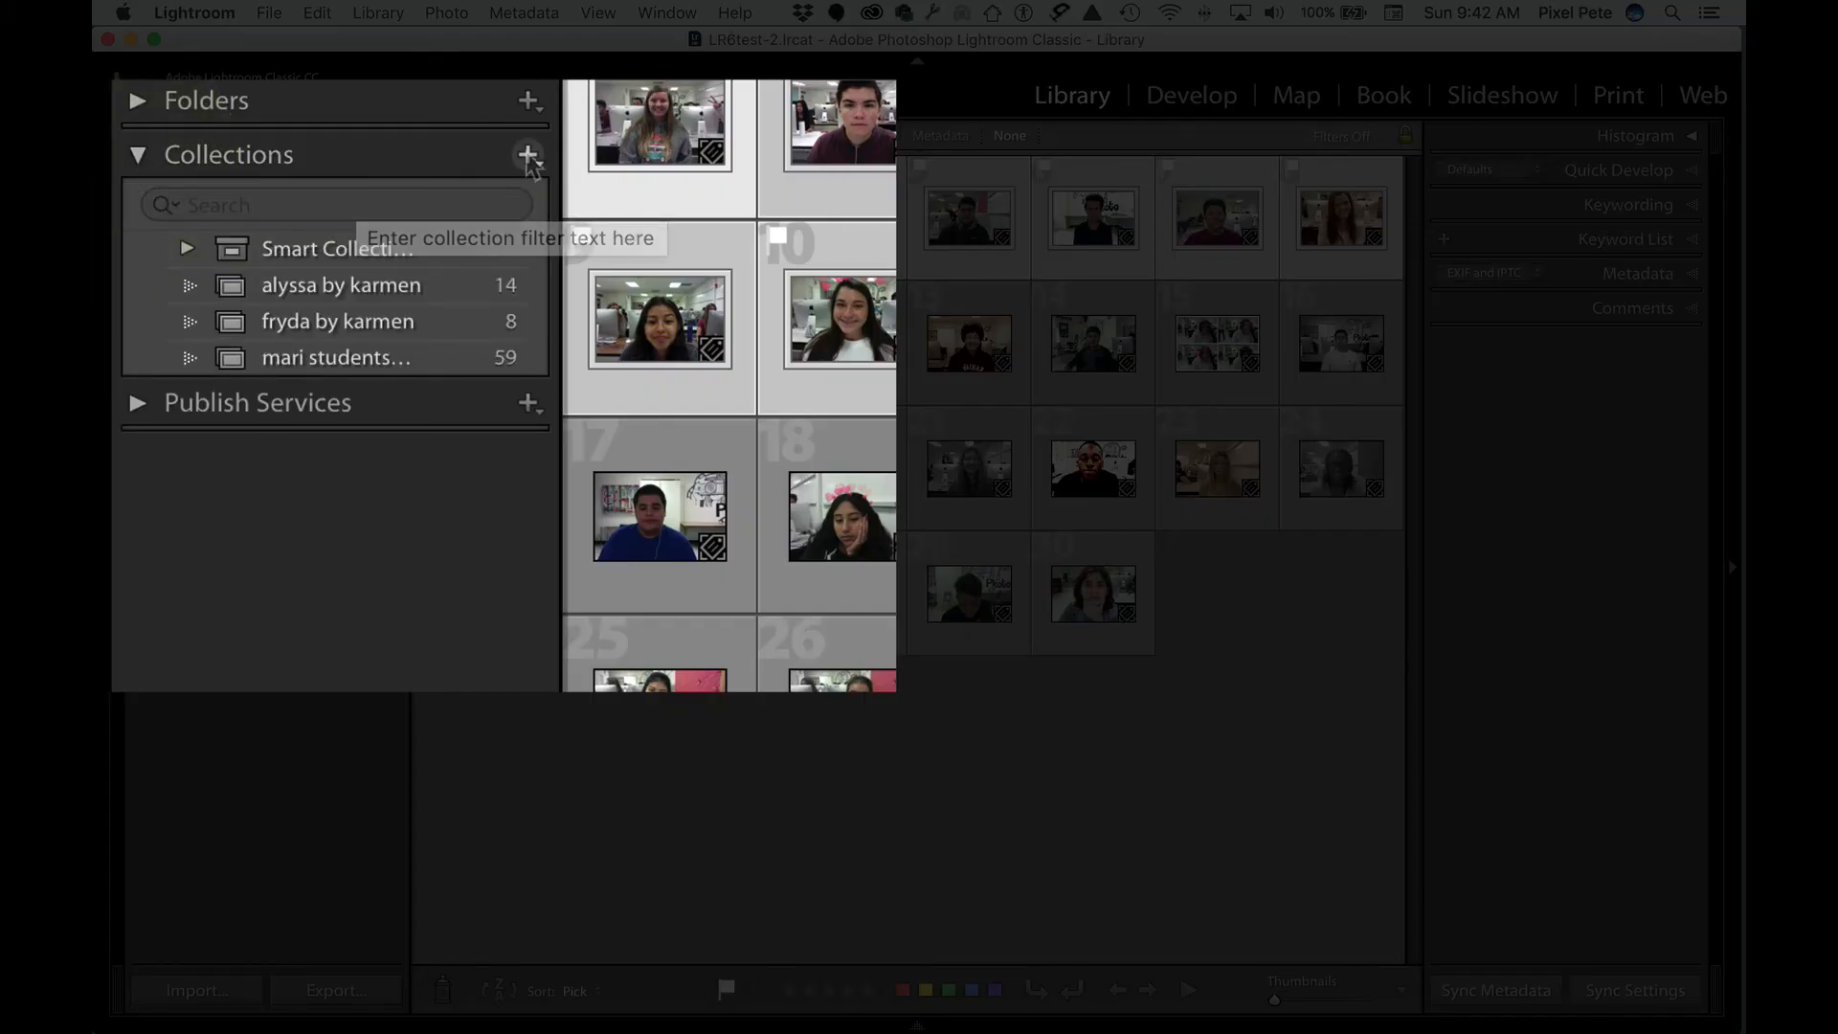
pyautogui.click(390, 238)
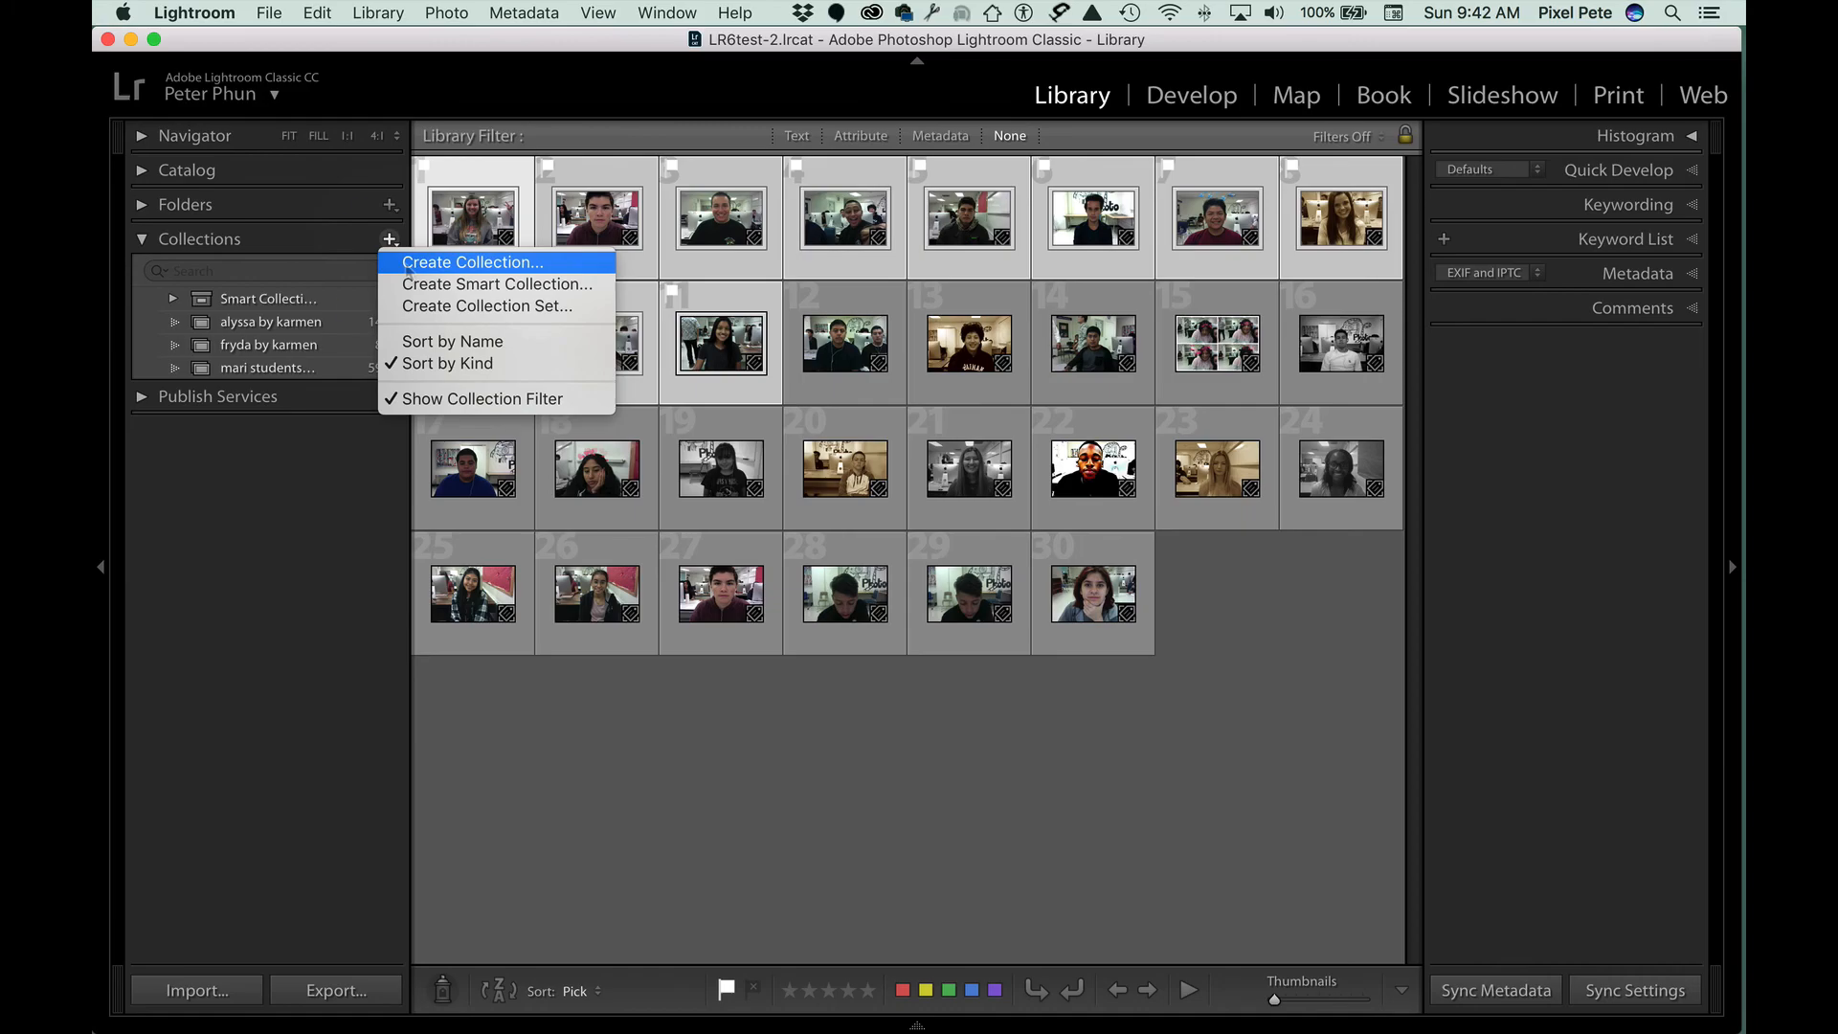
pyautogui.click(406, 268)
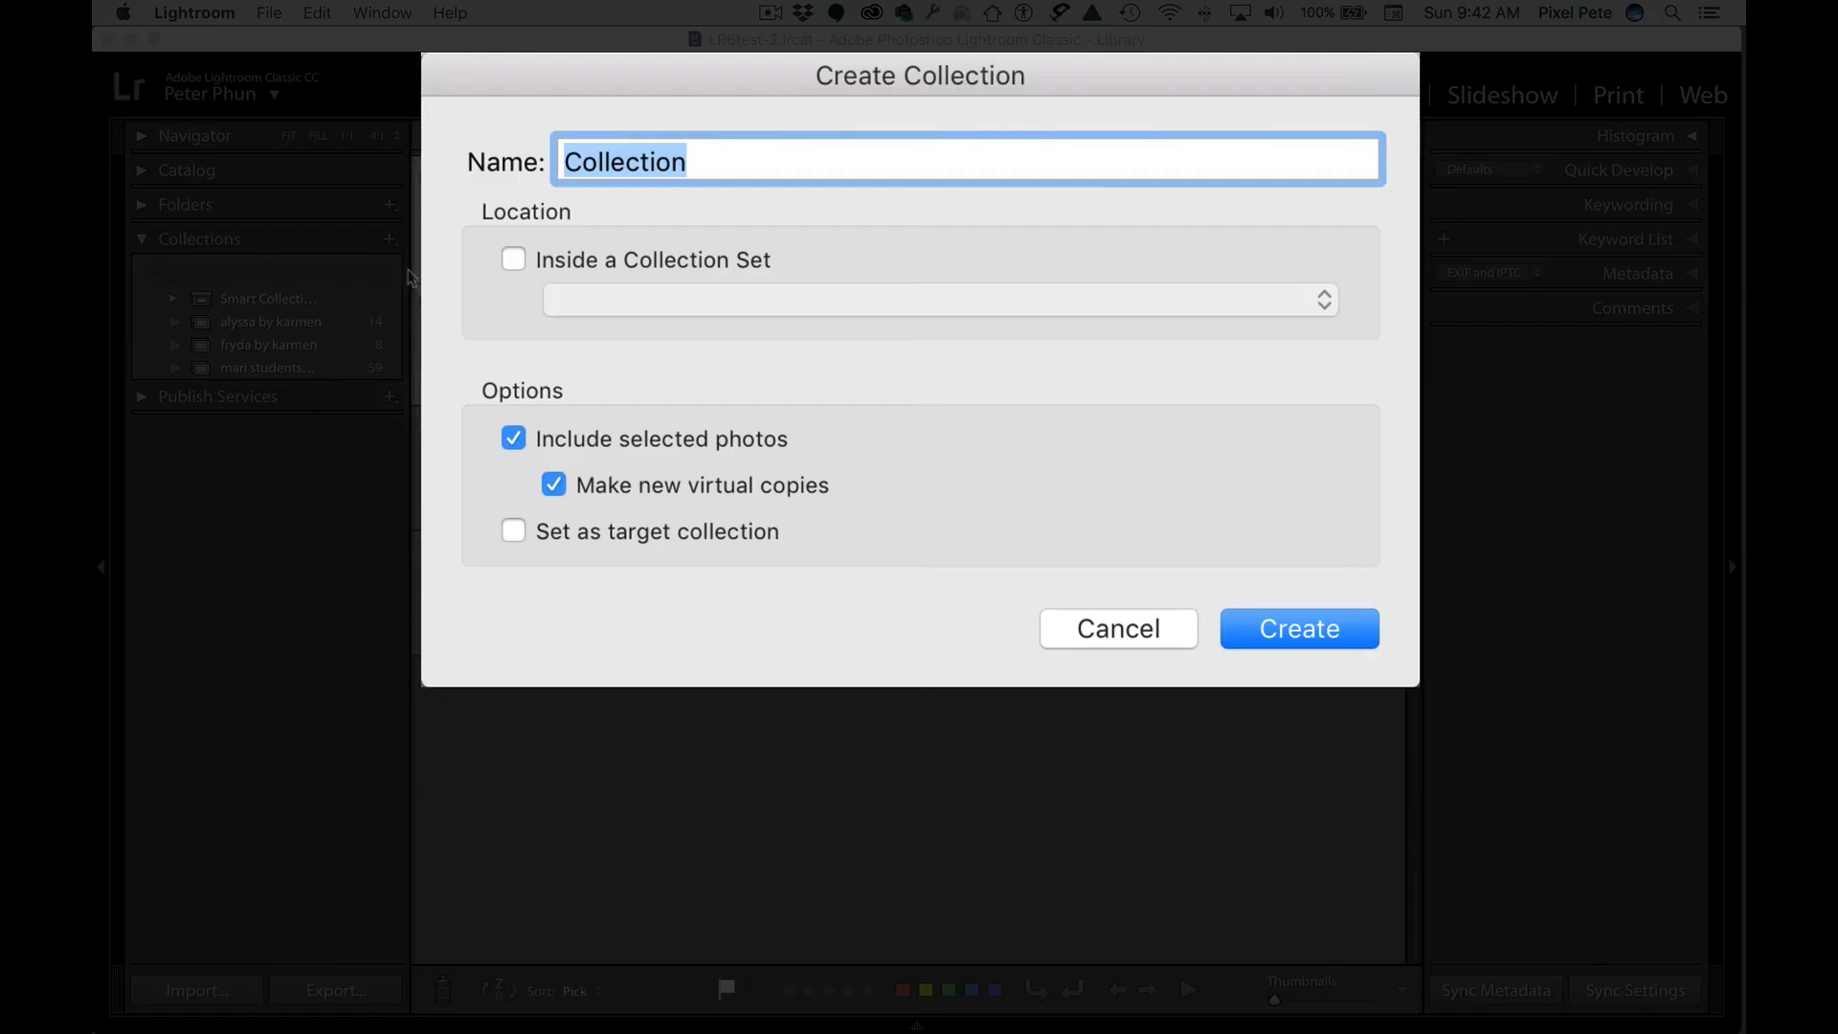
pyautogui.write('se')
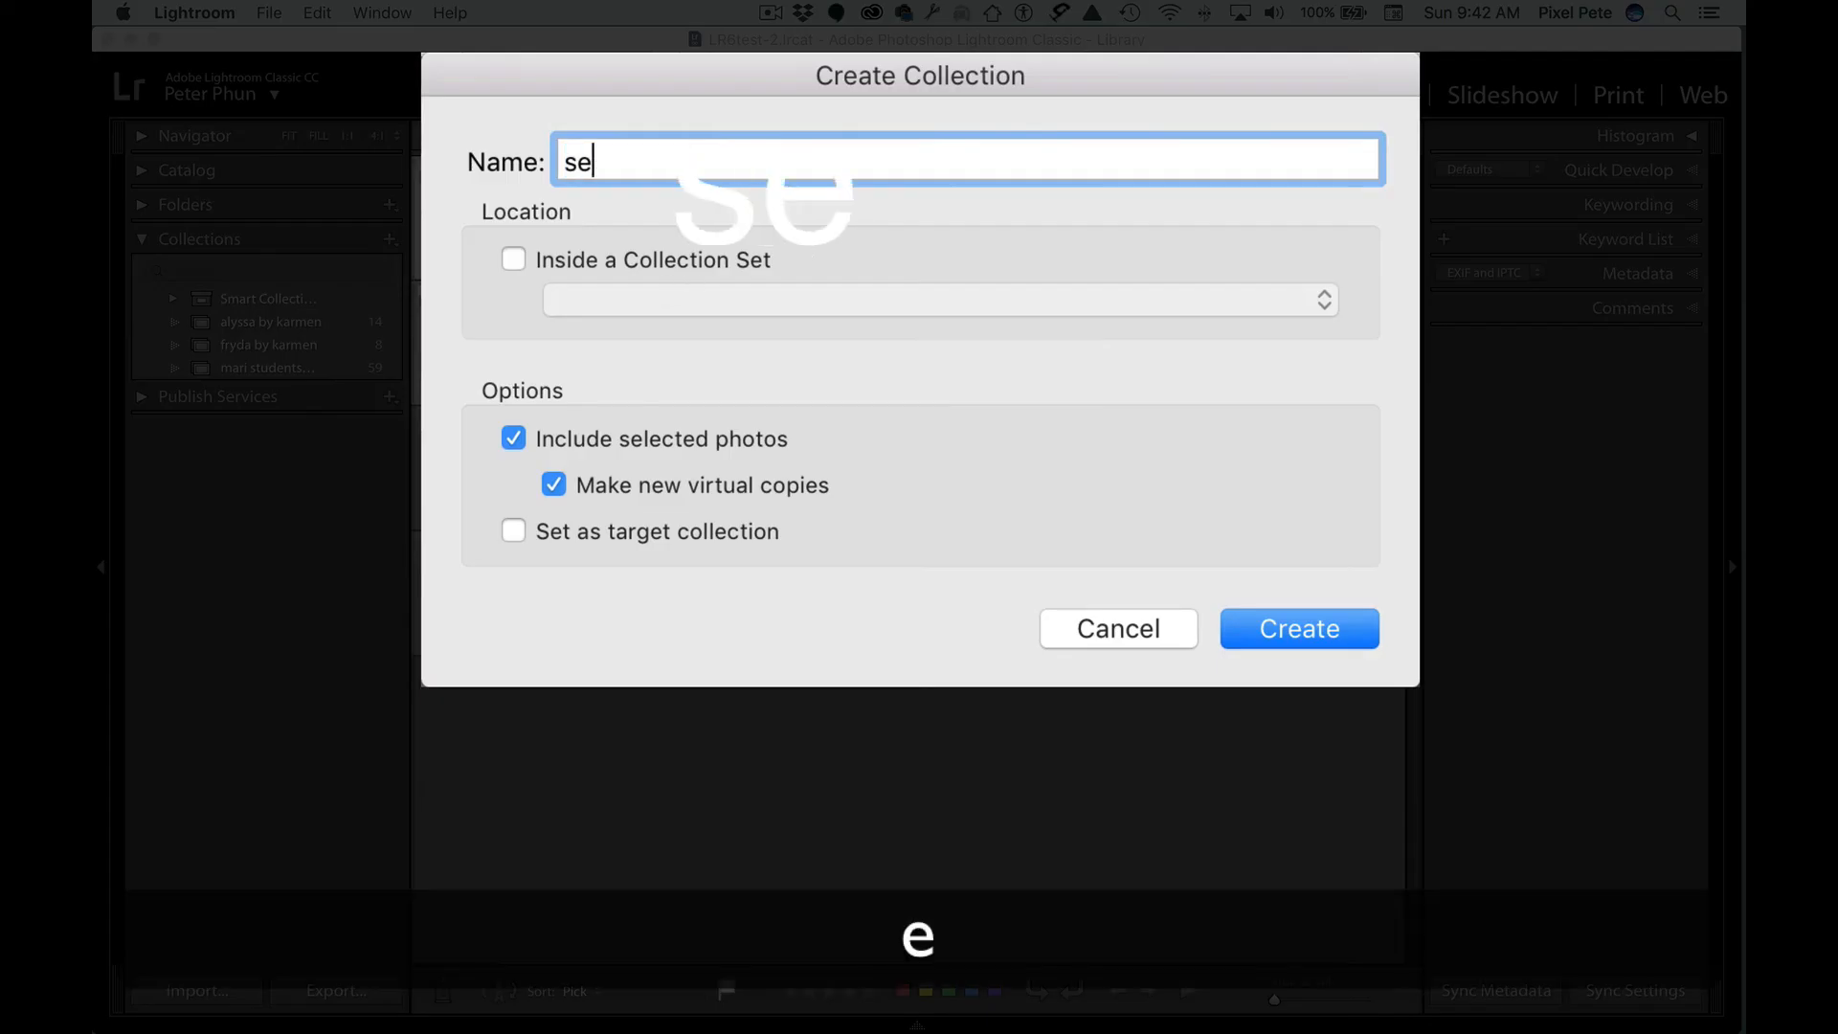
pyautogui.write('lfies ')
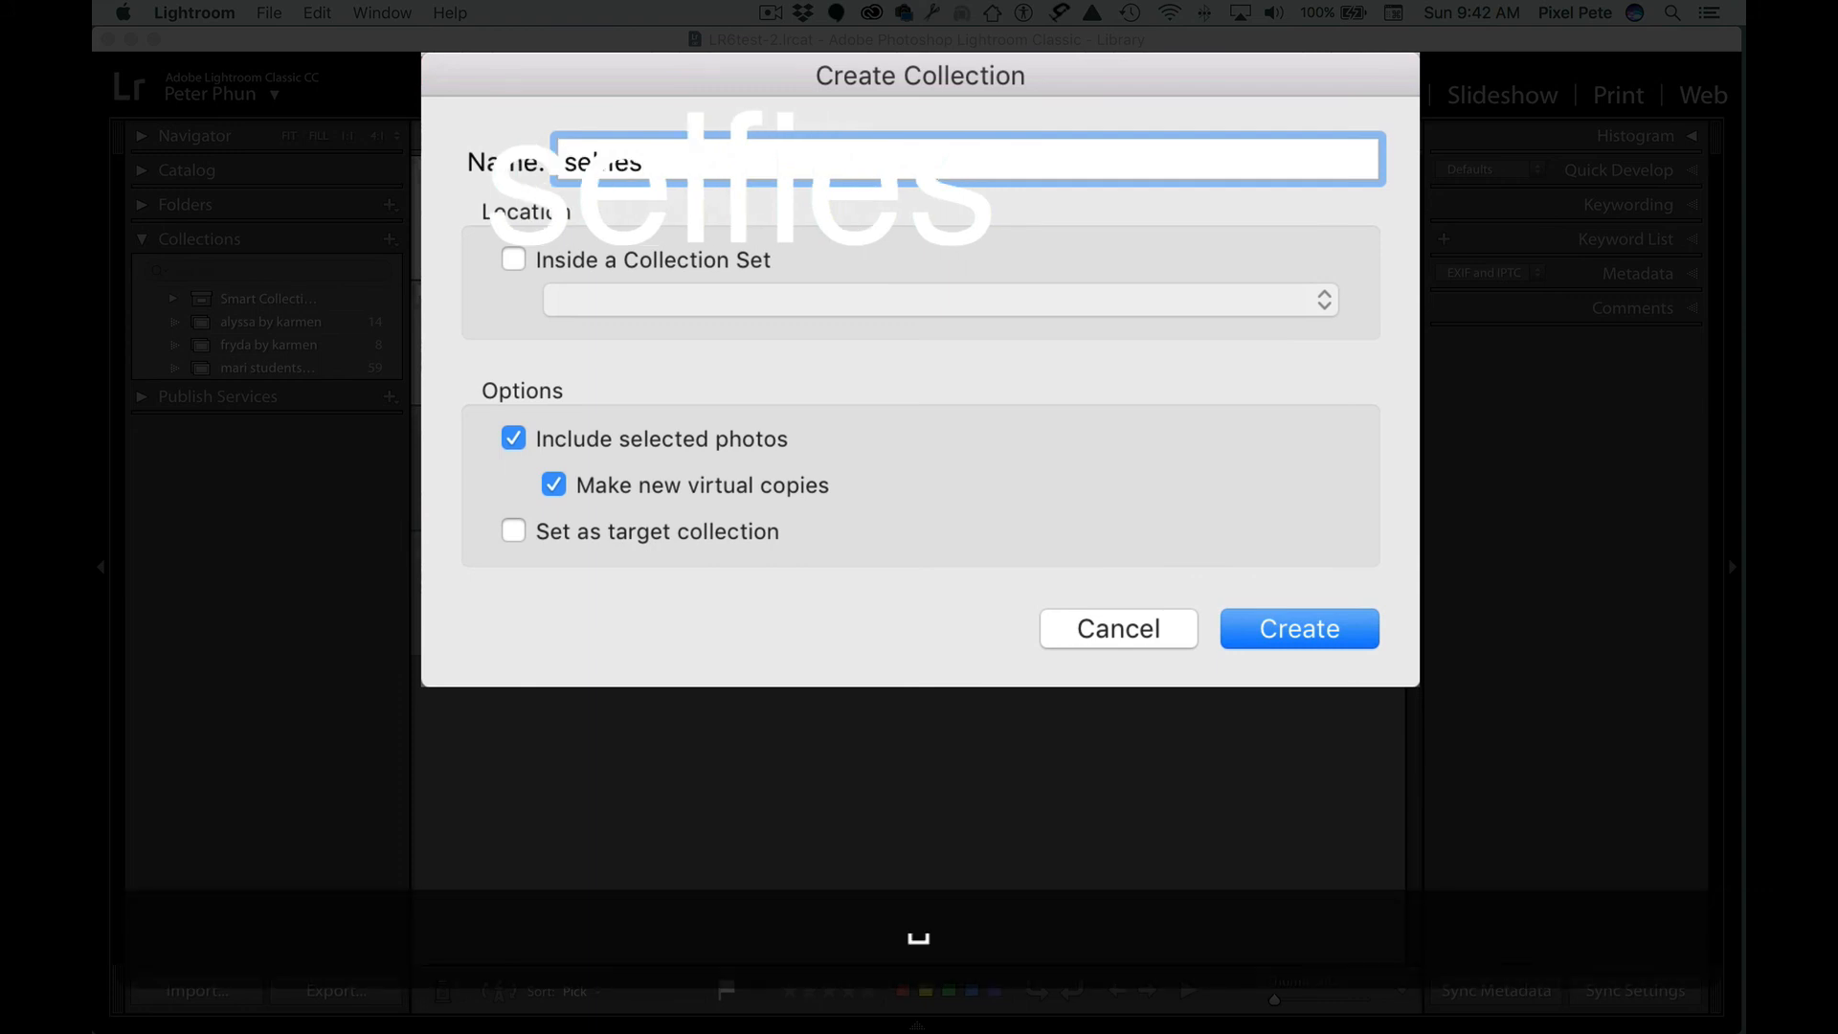
pyautogui.write('Period ')
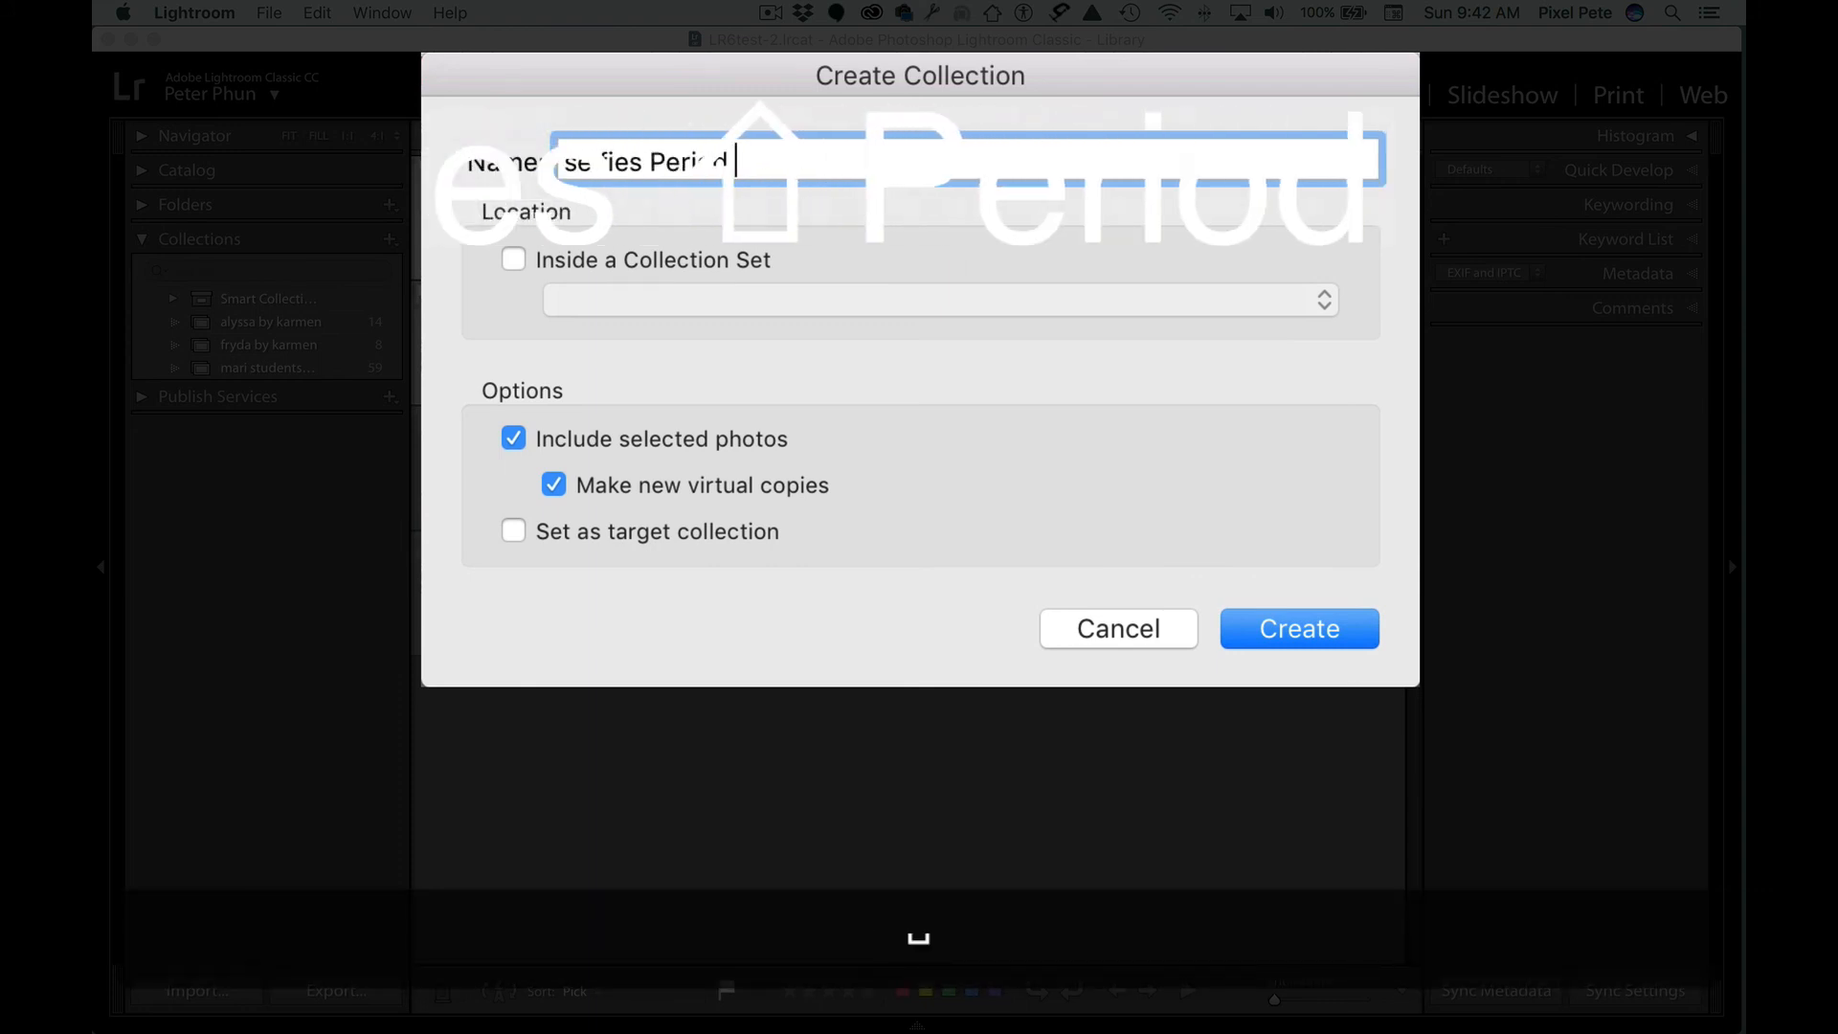
pyautogui.write('2')
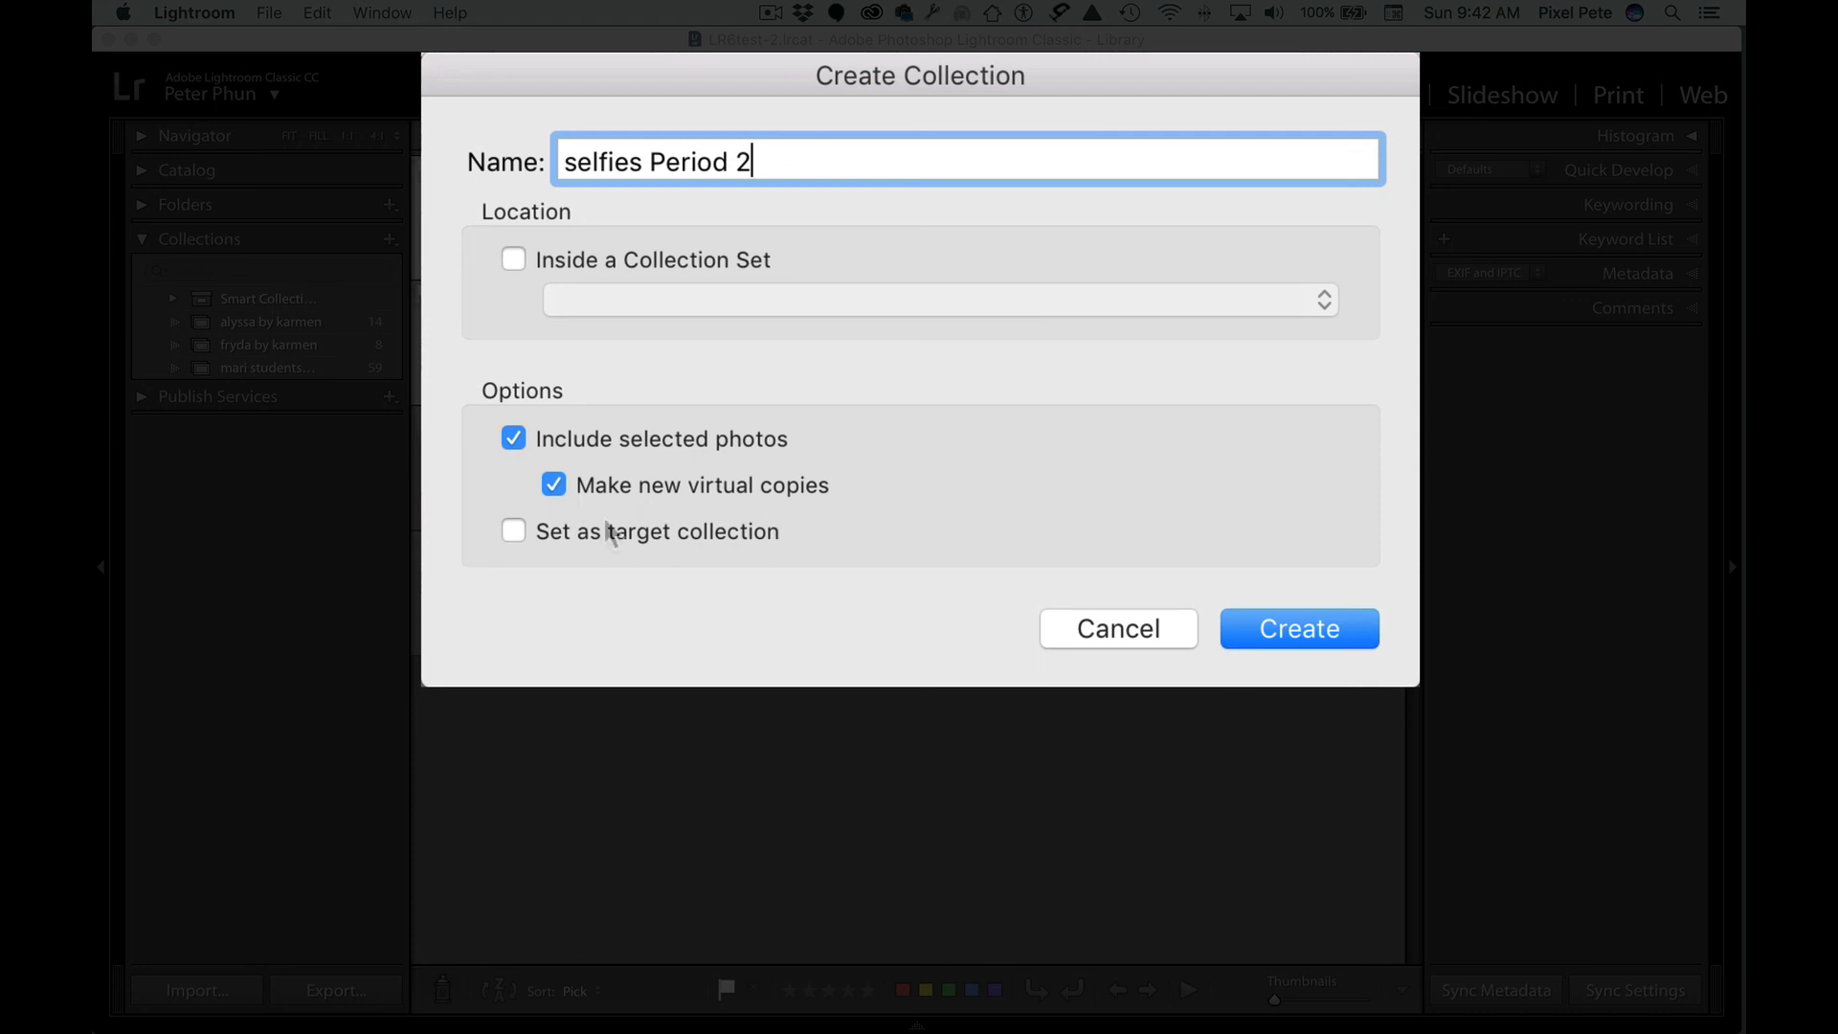
pyautogui.click(1302, 636)
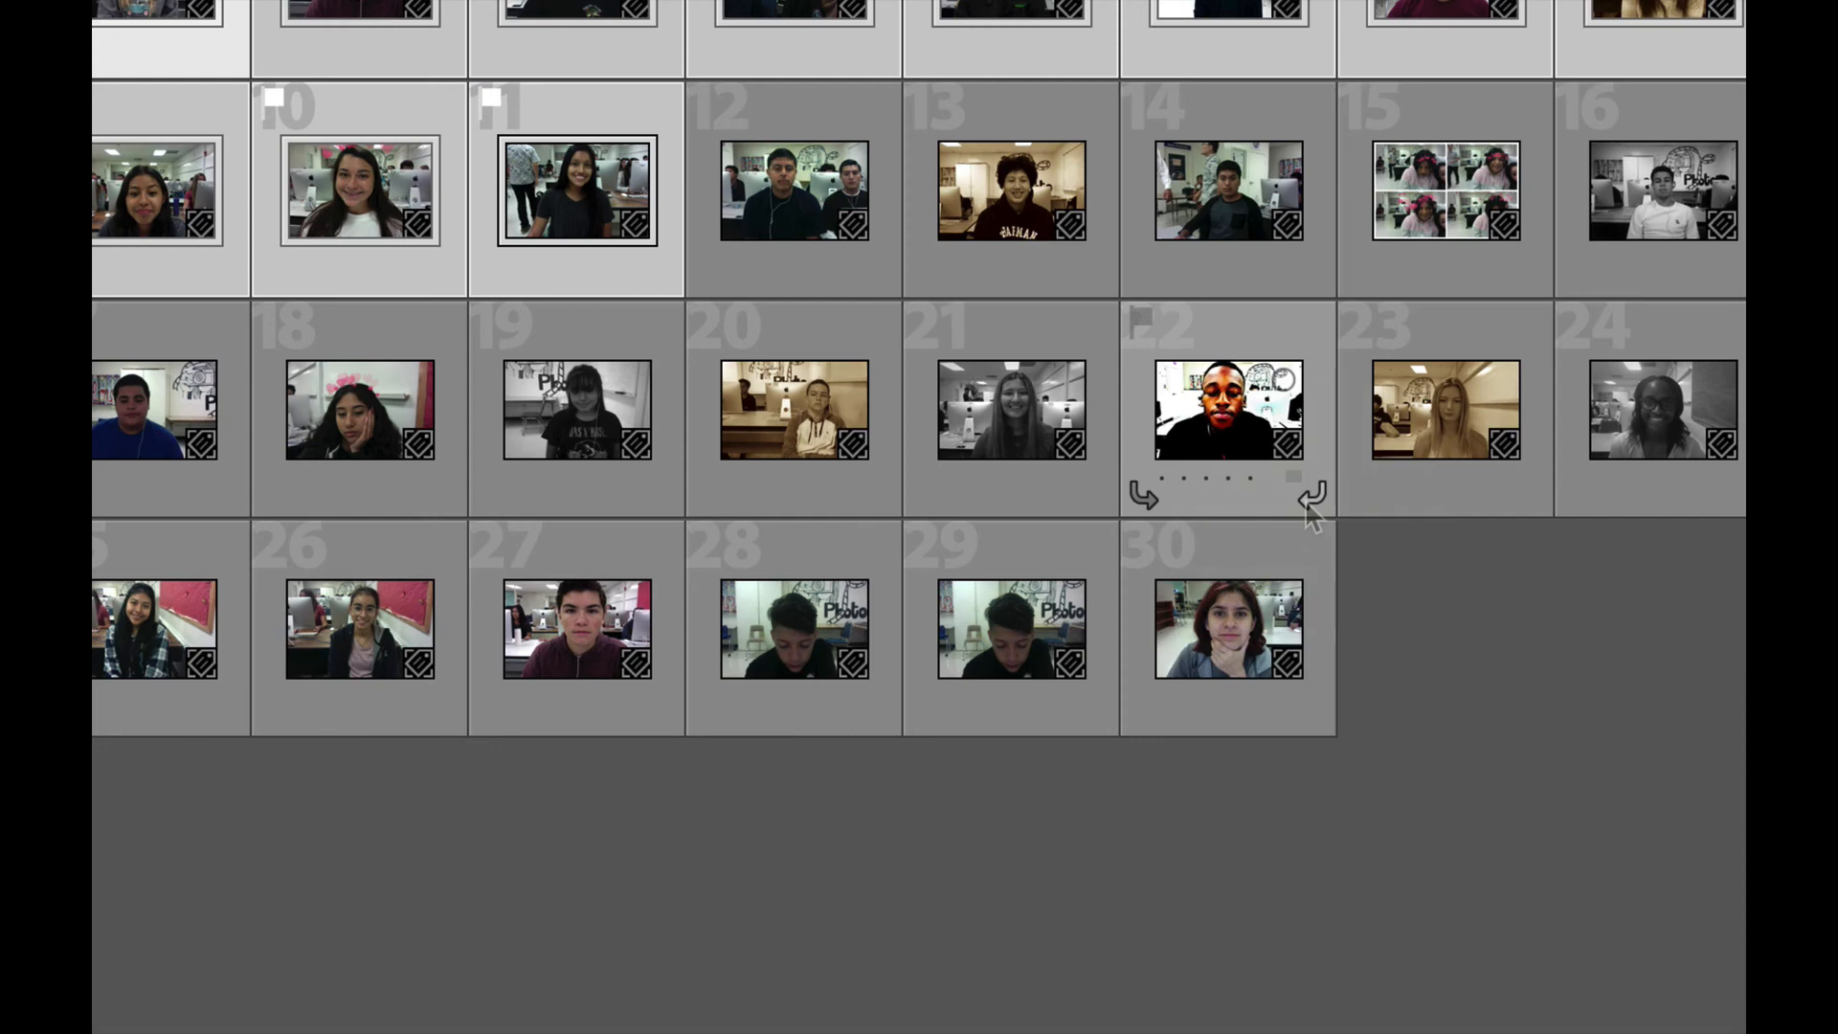